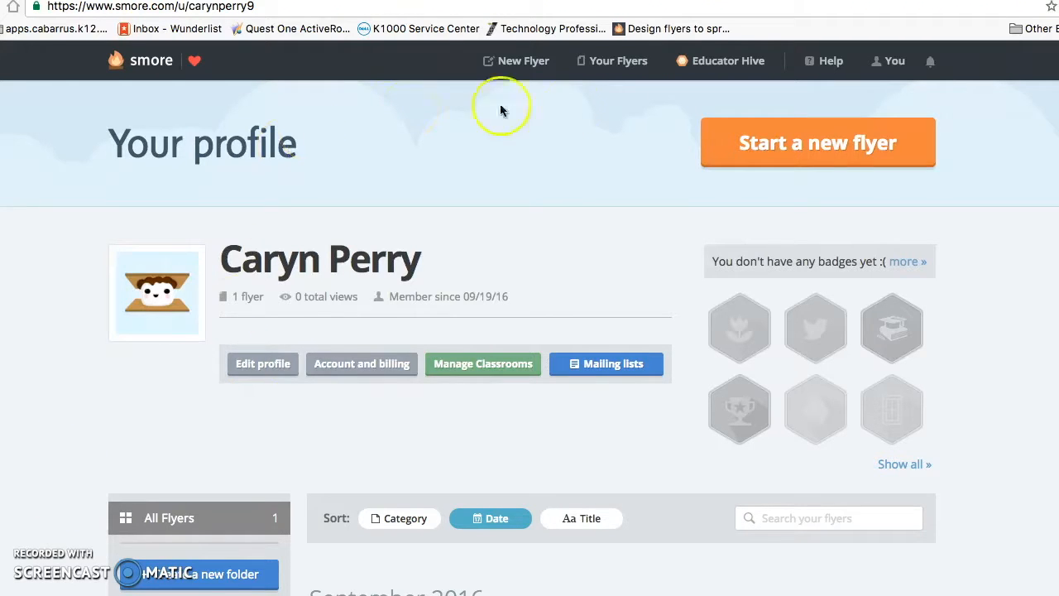
- Start a new flyer from the News bulletin template
click(786, 142)
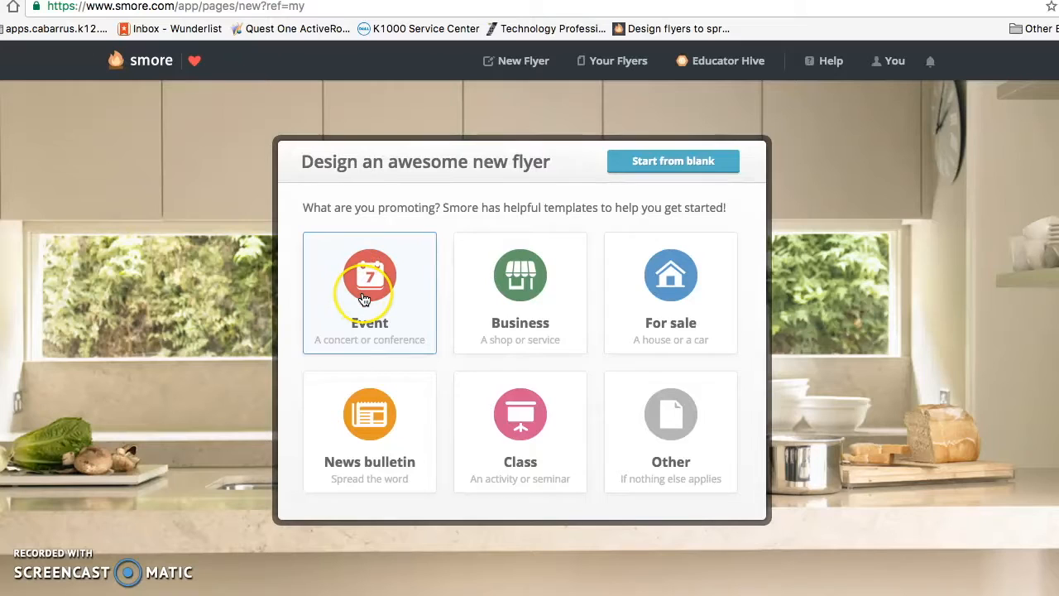
click(377, 438)
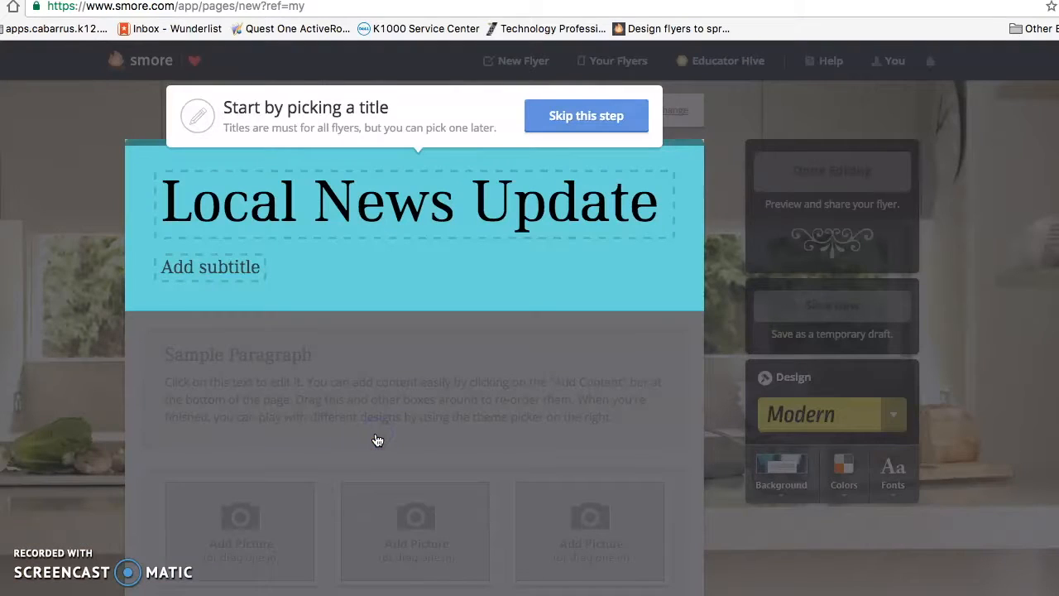
- Change the flyer's header title from 'Local News Update' to 'Newsletter'
click(487, 210)
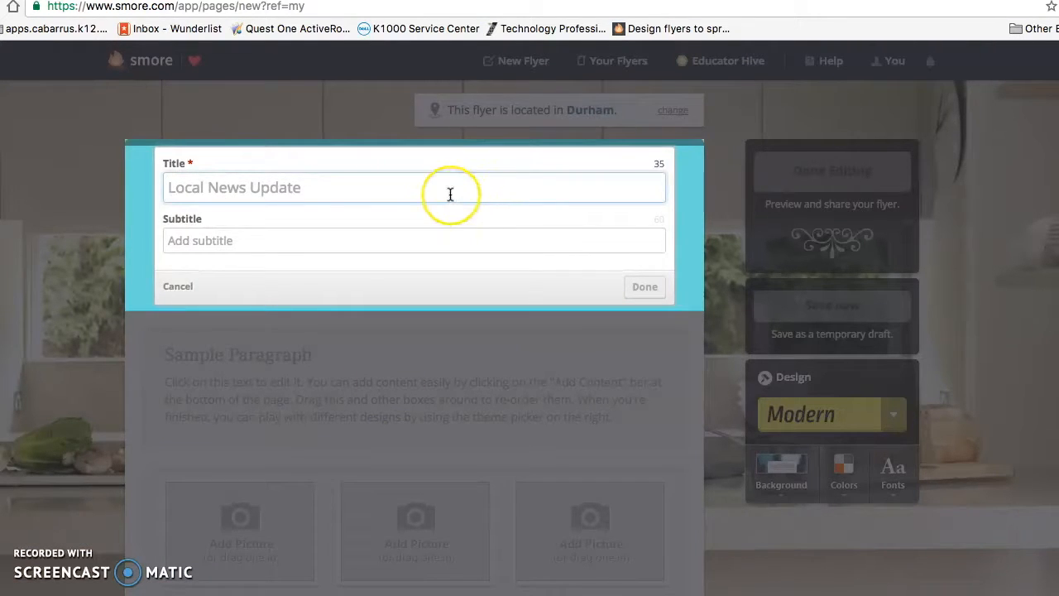
text(Newsletter)
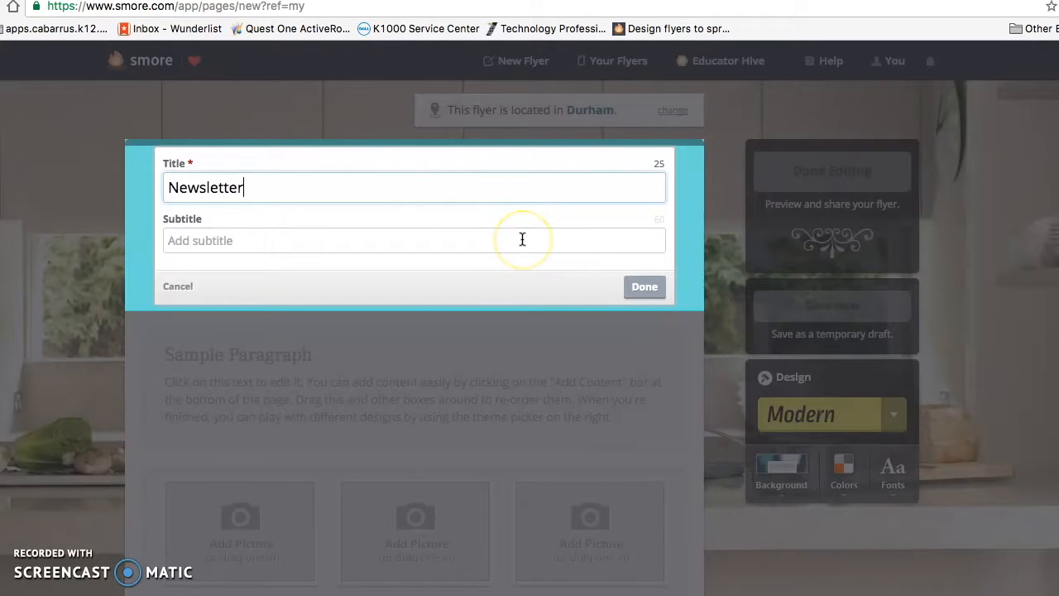
click(639, 287)
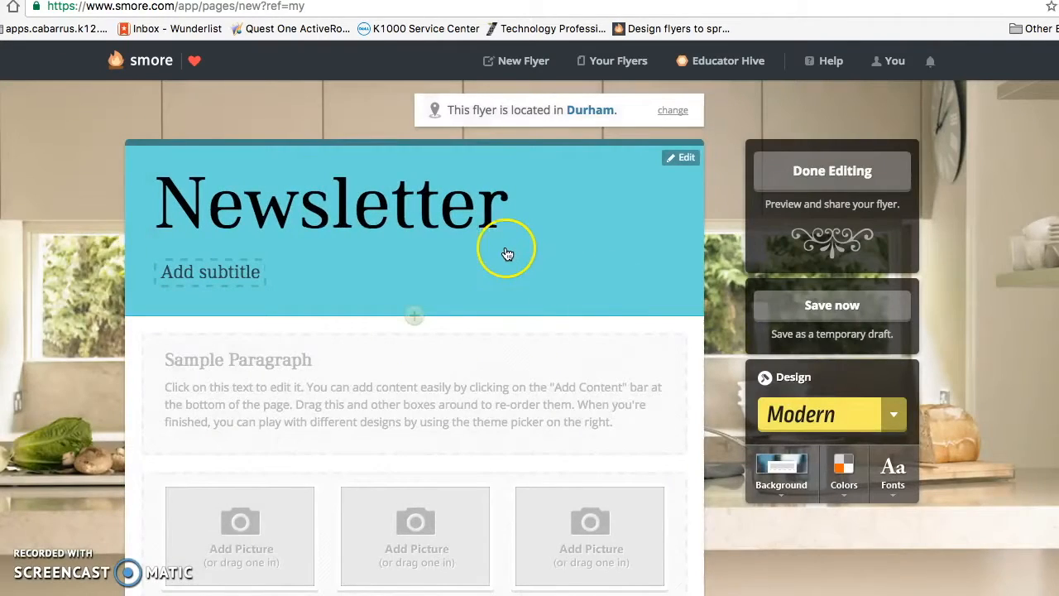
- Apply the Handwritten design theme to the flyer
scroll(504, 252, down, 2)
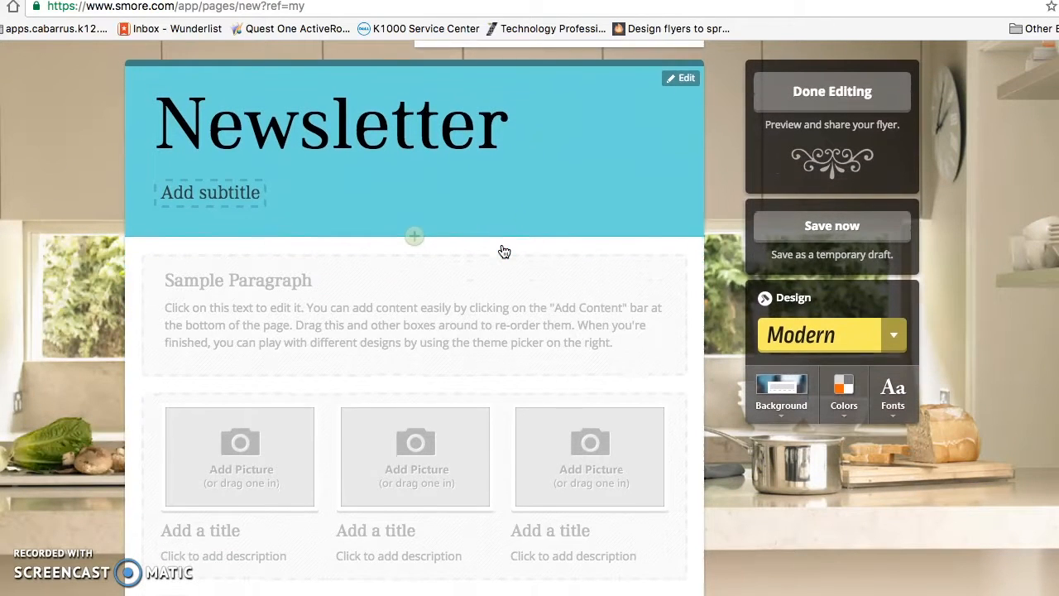
scroll(504, 251, down, 1)
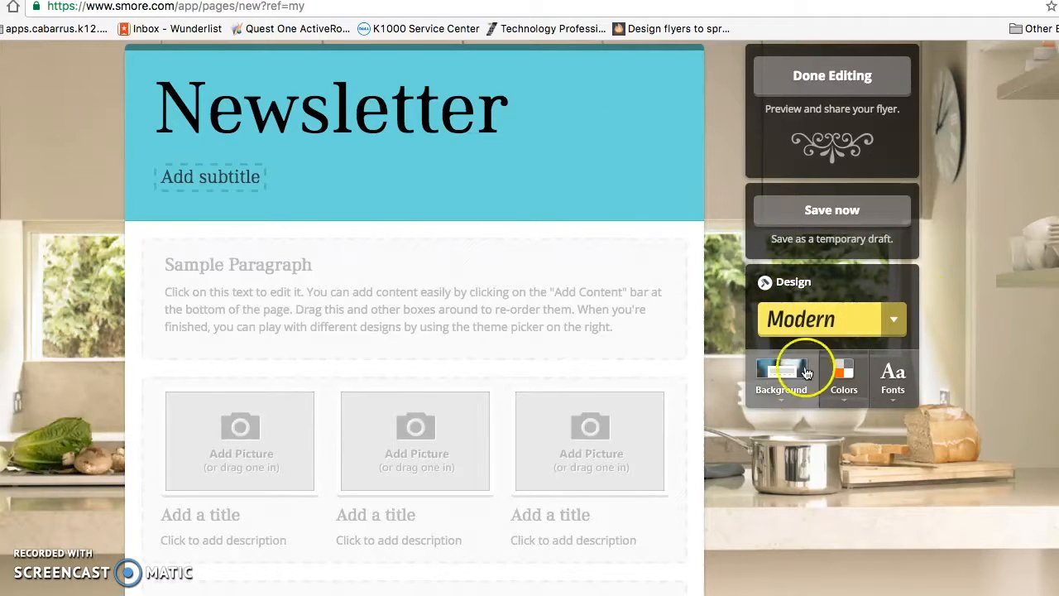
click(895, 320)
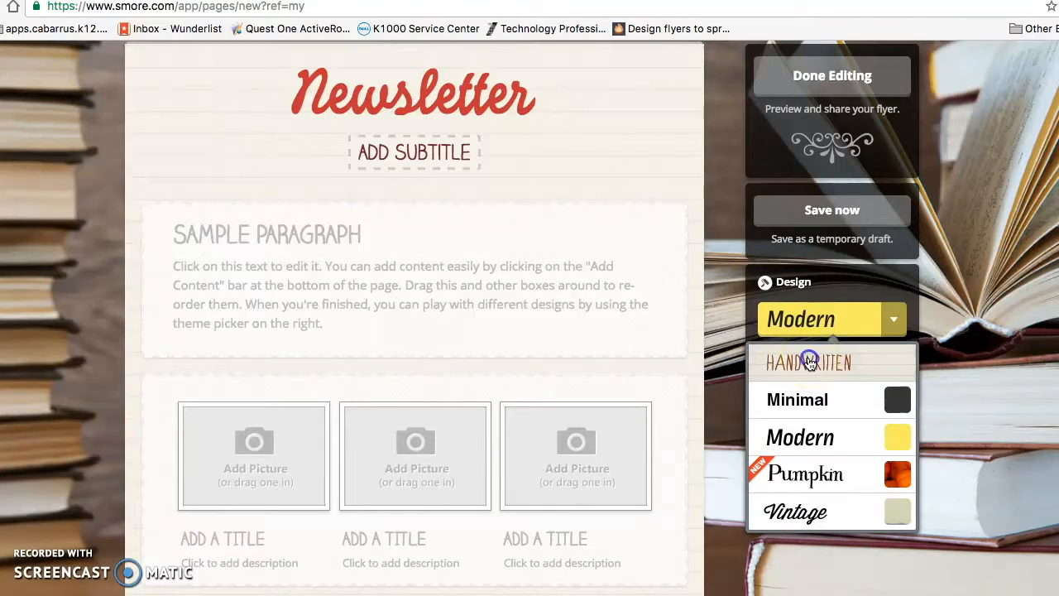
click(809, 363)
- Set the page background to the blue polka-dot pattern
click(793, 394)
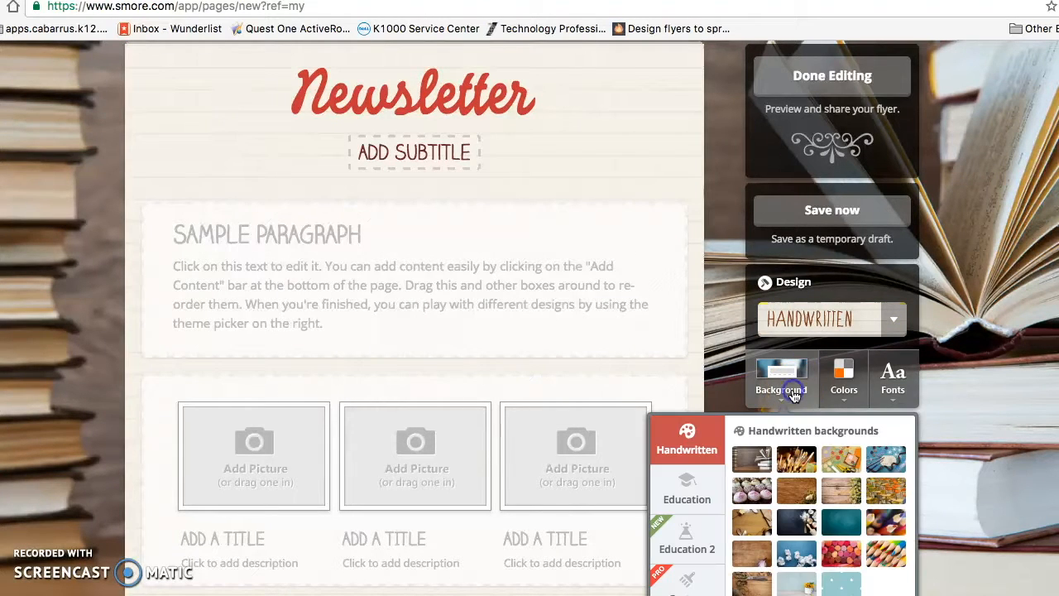
scroll(786, 480, down, 1)
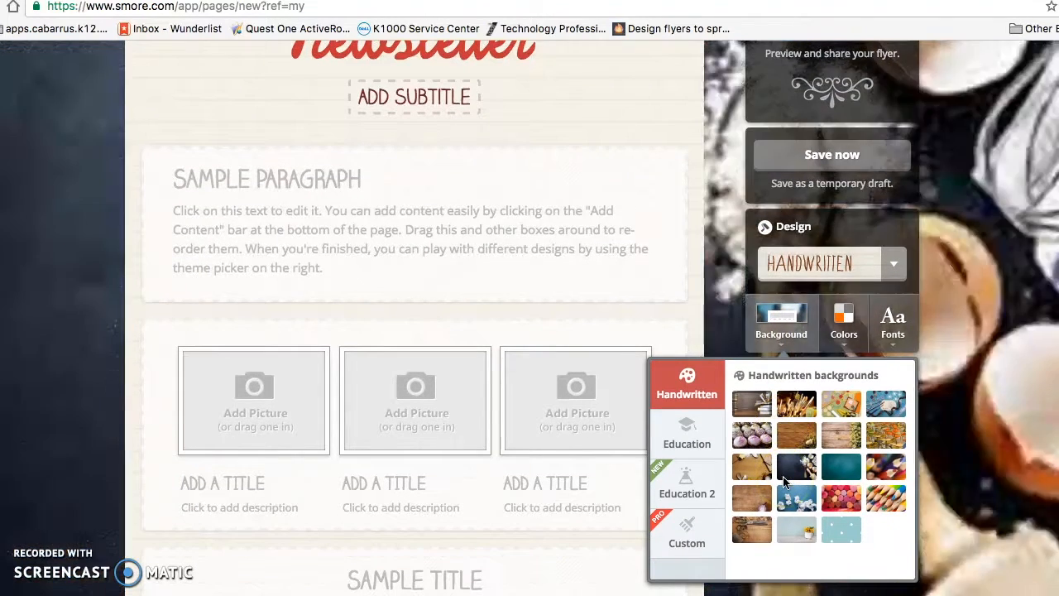
click(837, 531)
click(837, 532)
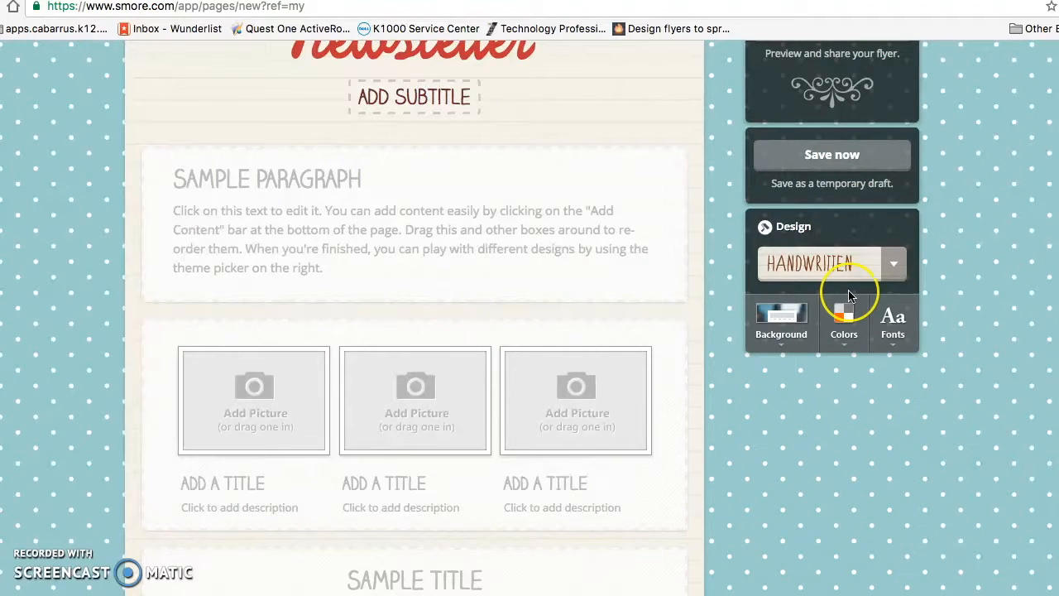
- Review the flyer's placeholder blocks and open the Sample Paragraph block for editing
scroll(850, 295, up, 1)
scroll(851, 295, up, 2)
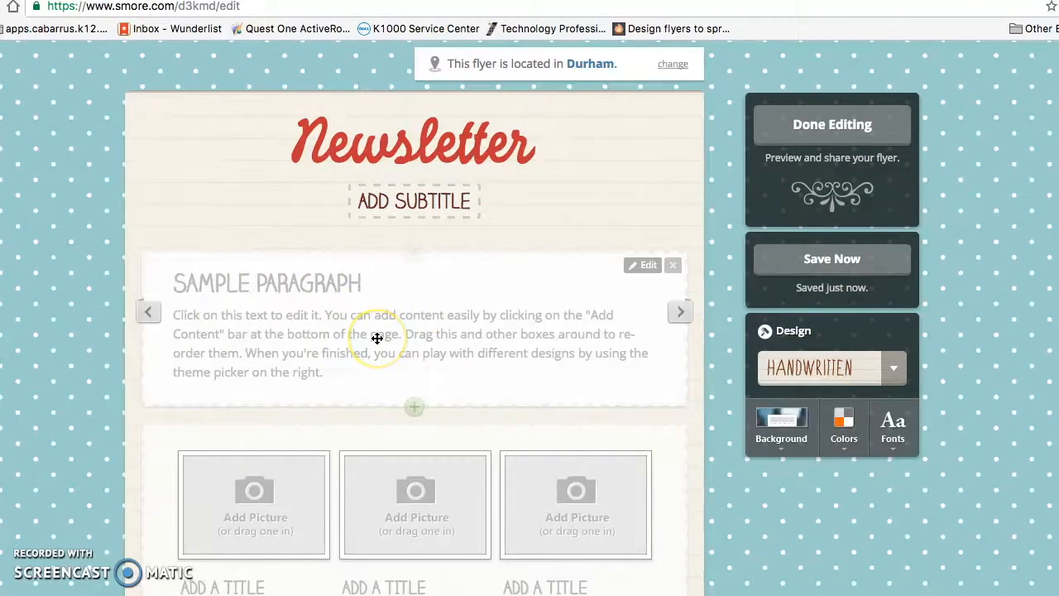
scroll(252, 512, down, 5)
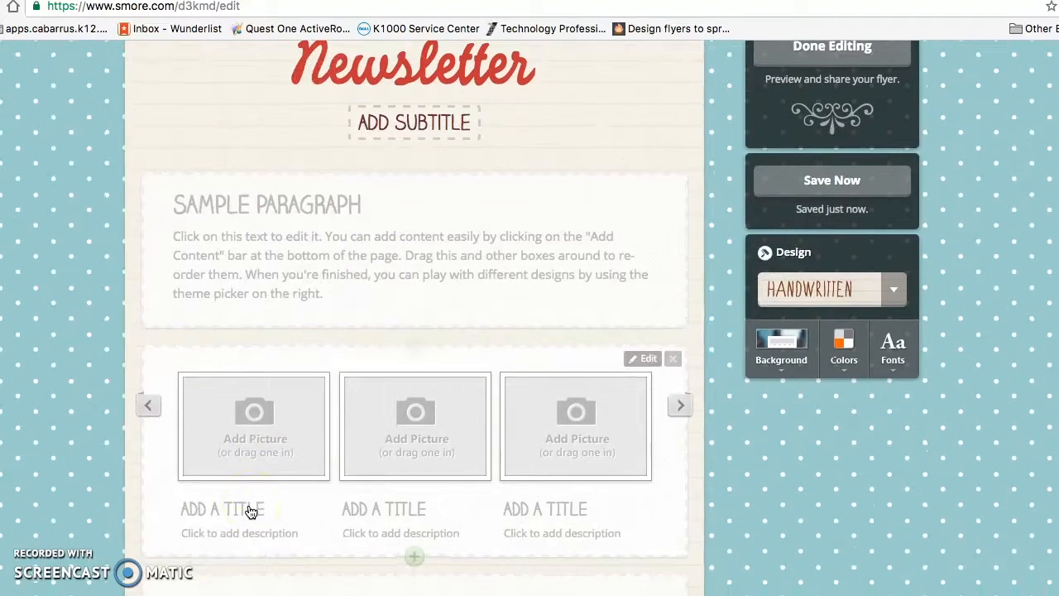
scroll(251, 512, down, 8)
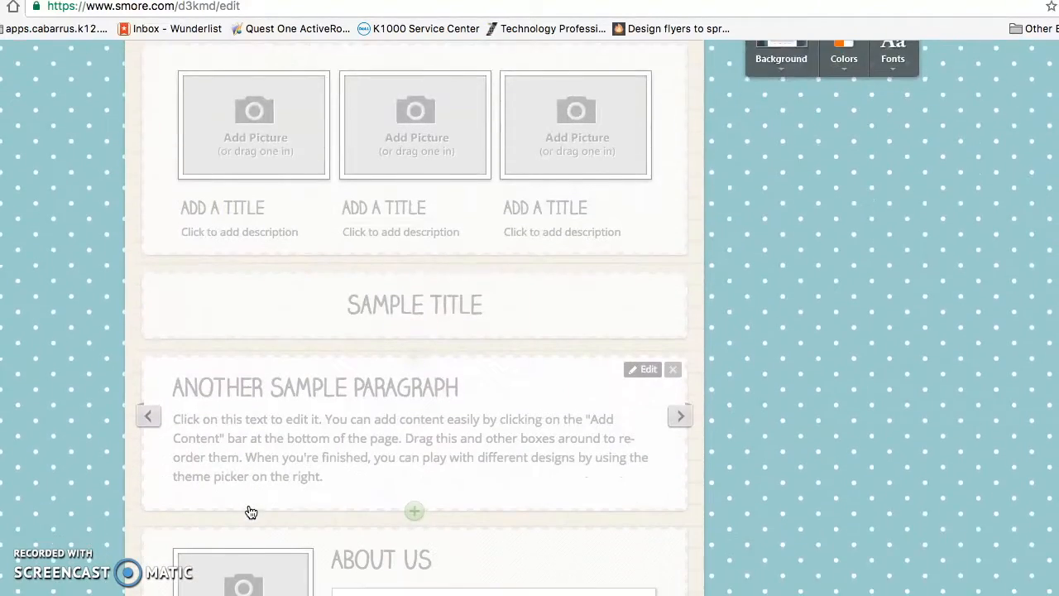
scroll(251, 512, down, 2)
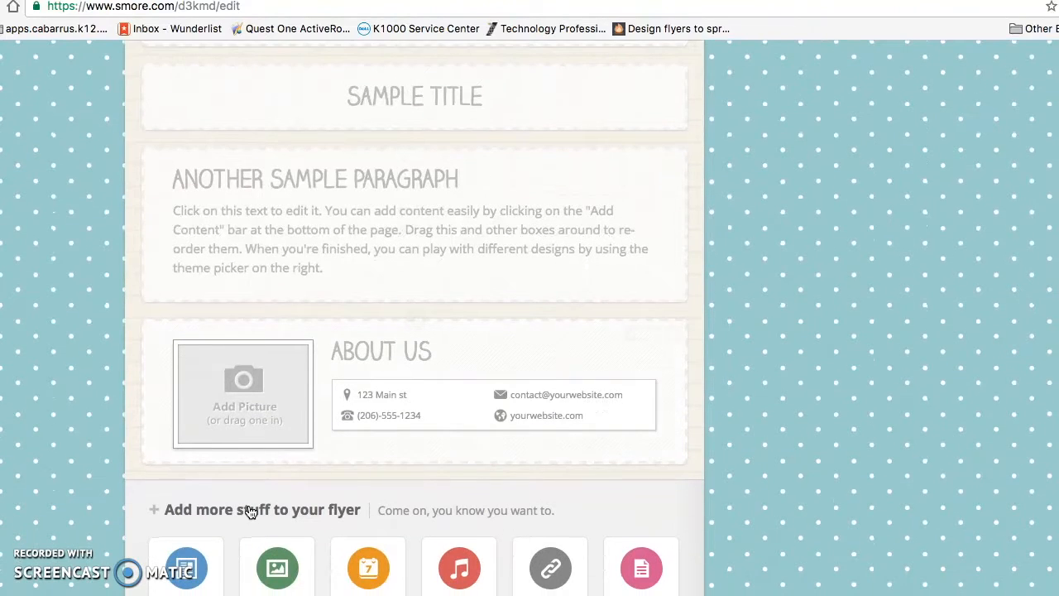
scroll(251, 512, up, 18)
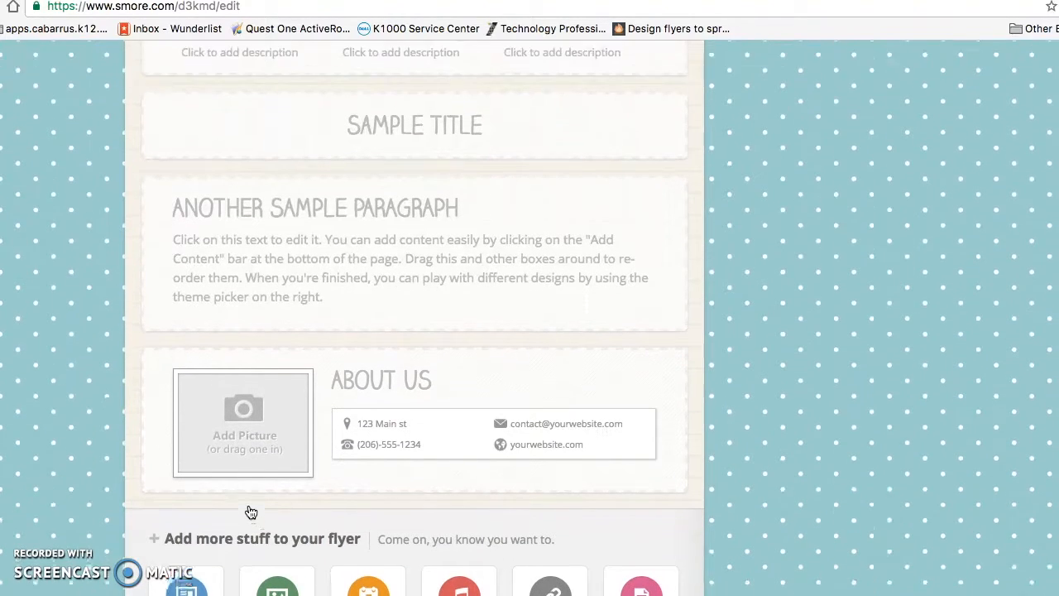
scroll(252, 512, up, 2)
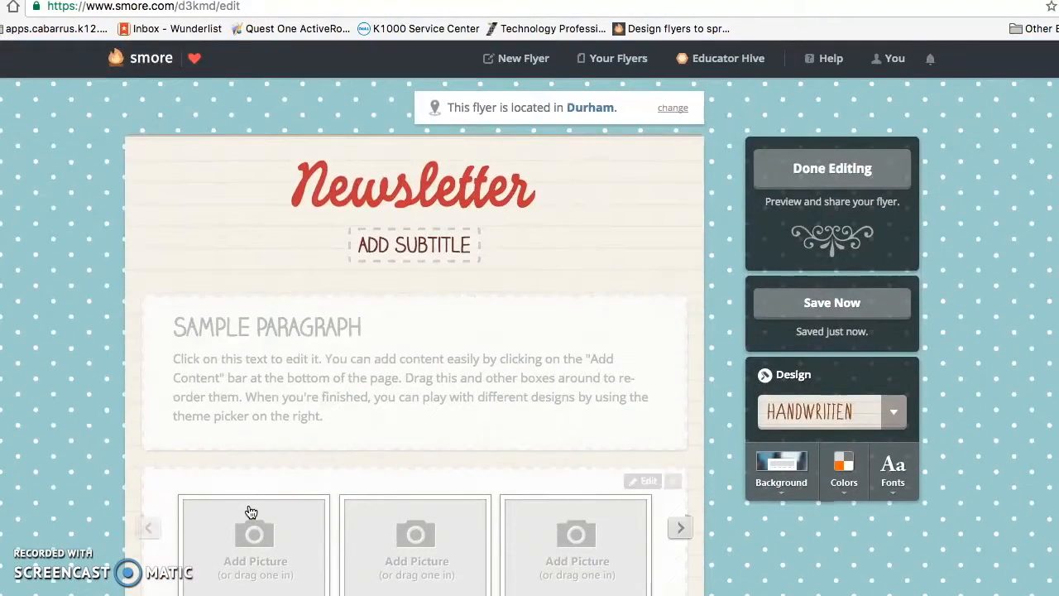
click(273, 336)
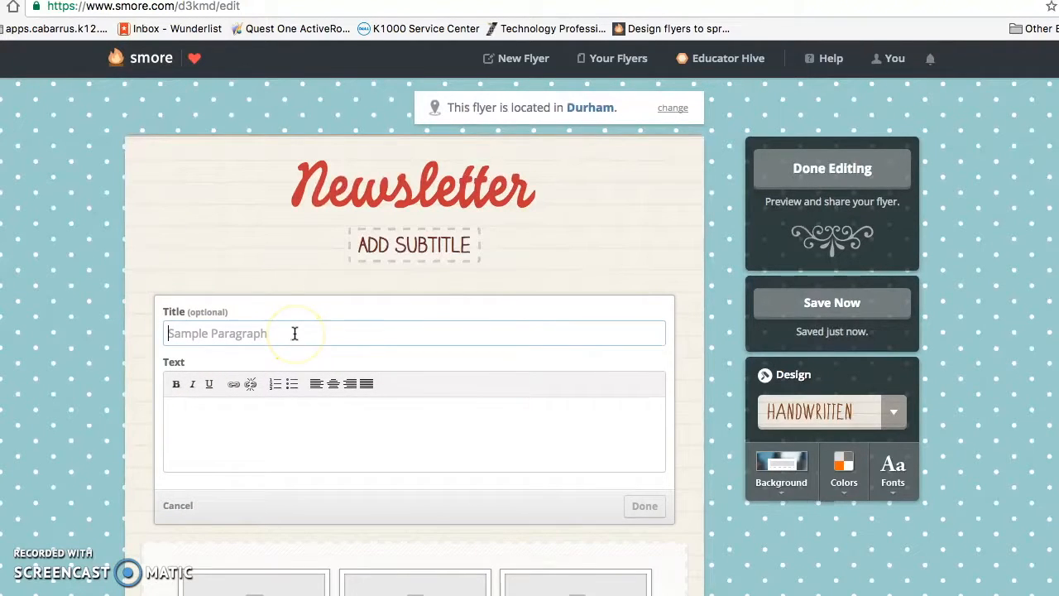
- Title the text block 'Upcoming Events' with the line 'September 27th - Class Field Trip'
text(Upcoming Events)
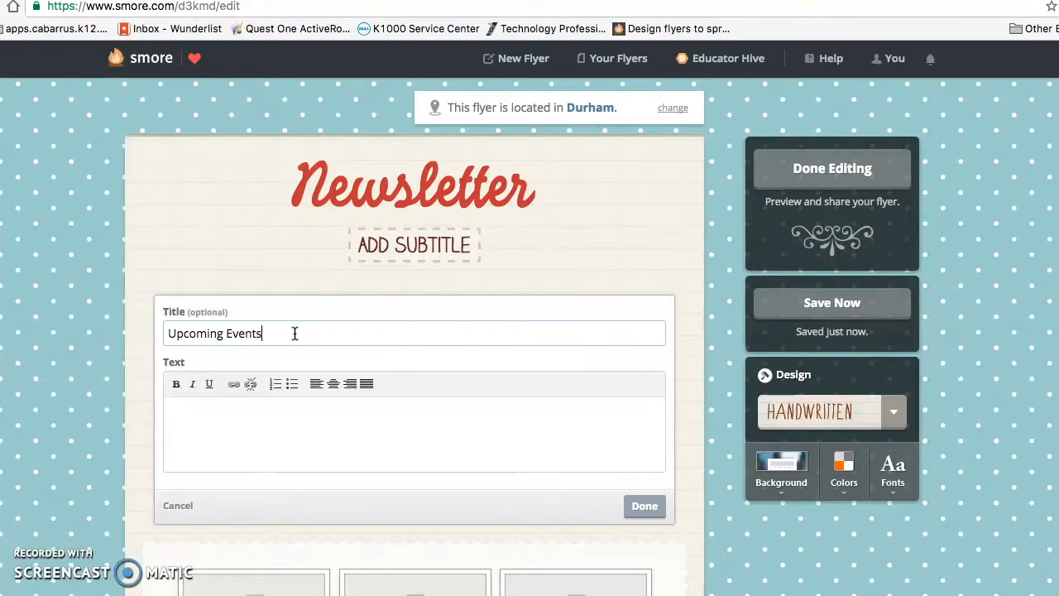
key(Tab)
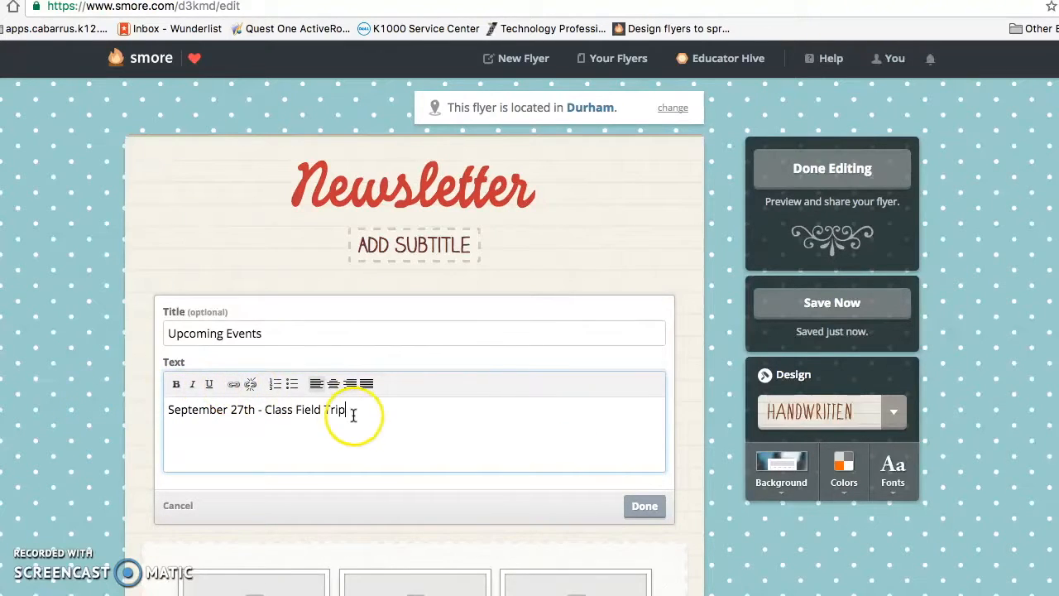
drag(149, 420, 149, 405)
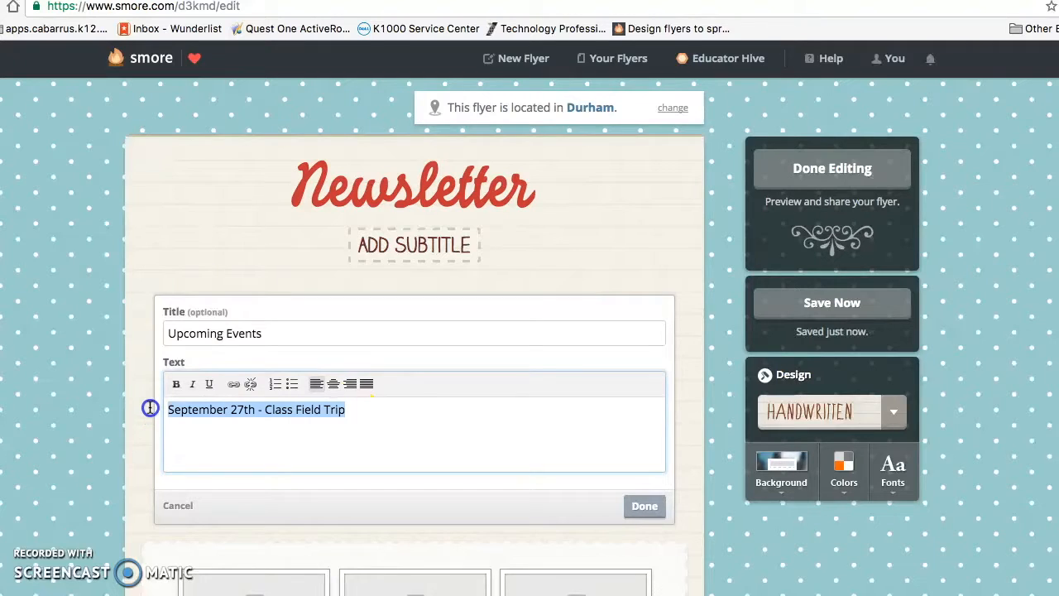
click(236, 384)
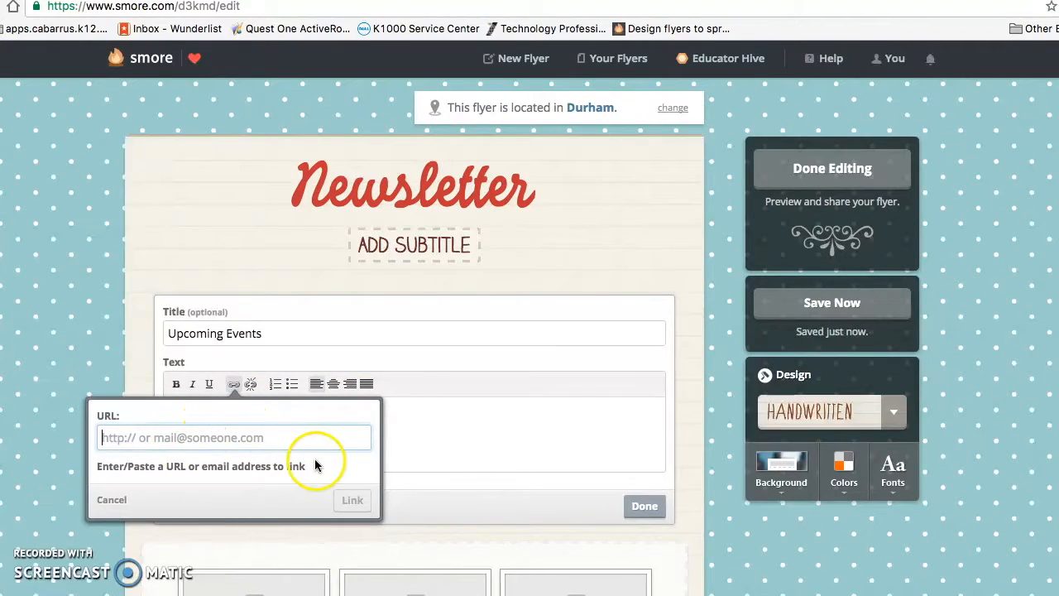
click(109, 501)
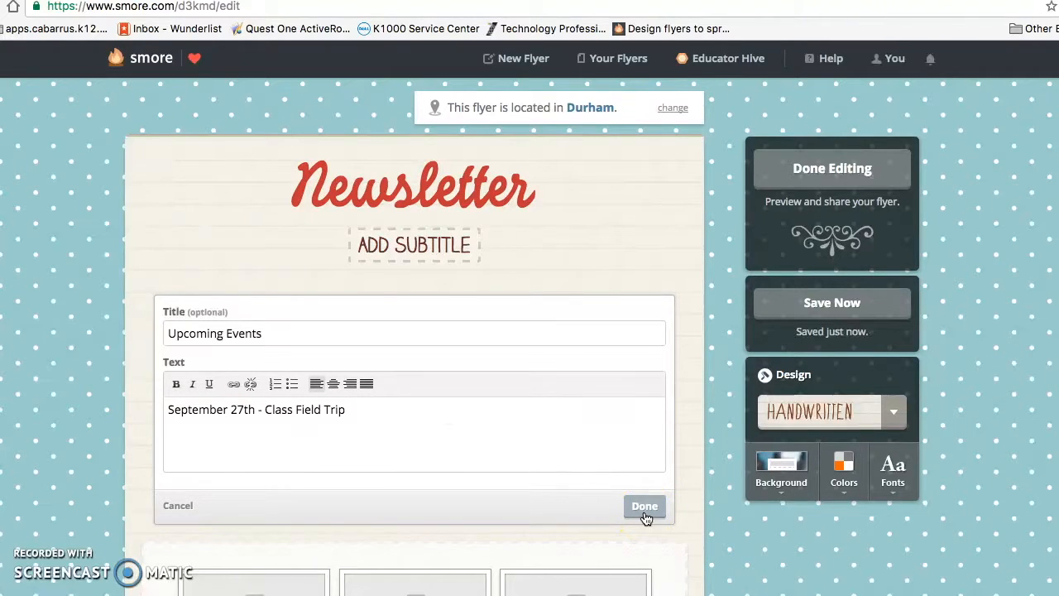
click(645, 506)
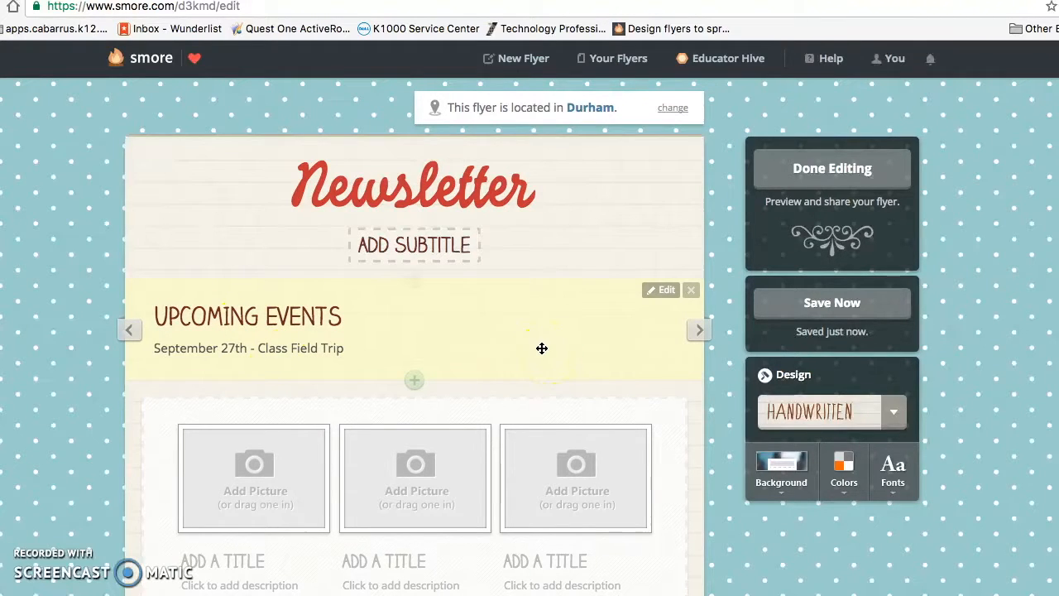
scroll(536, 347, down, 1)
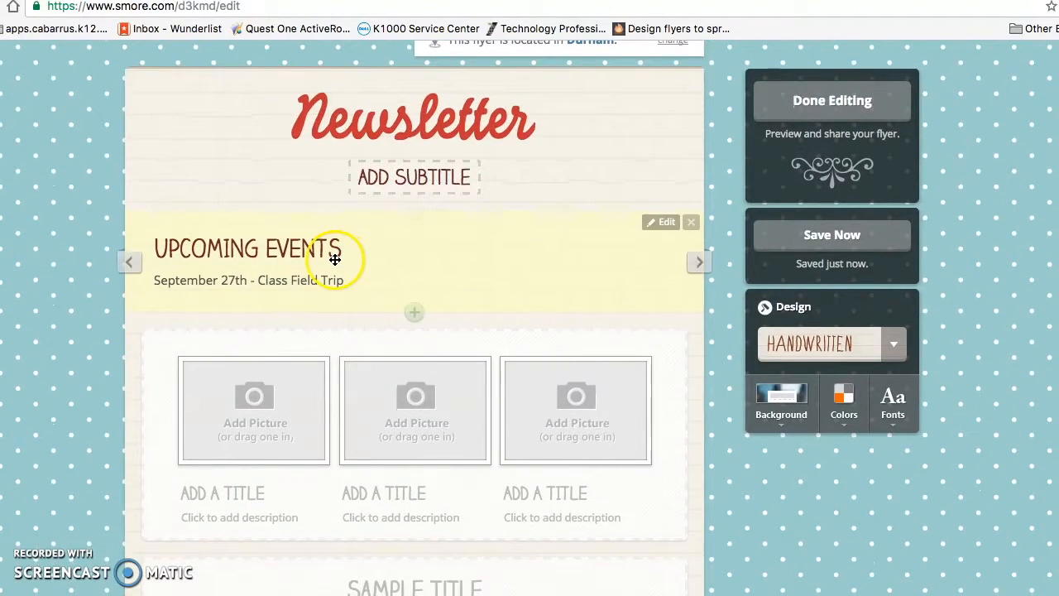
- Move the Upcoming Events block down below the three-picture gallery
click(334, 259)
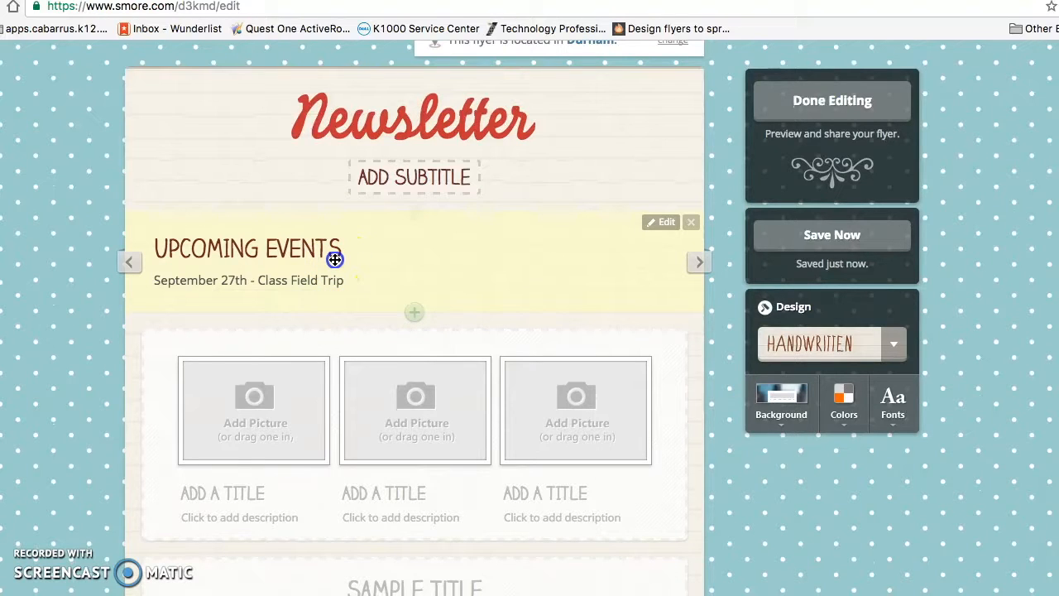
drag(335, 282, 341, 463)
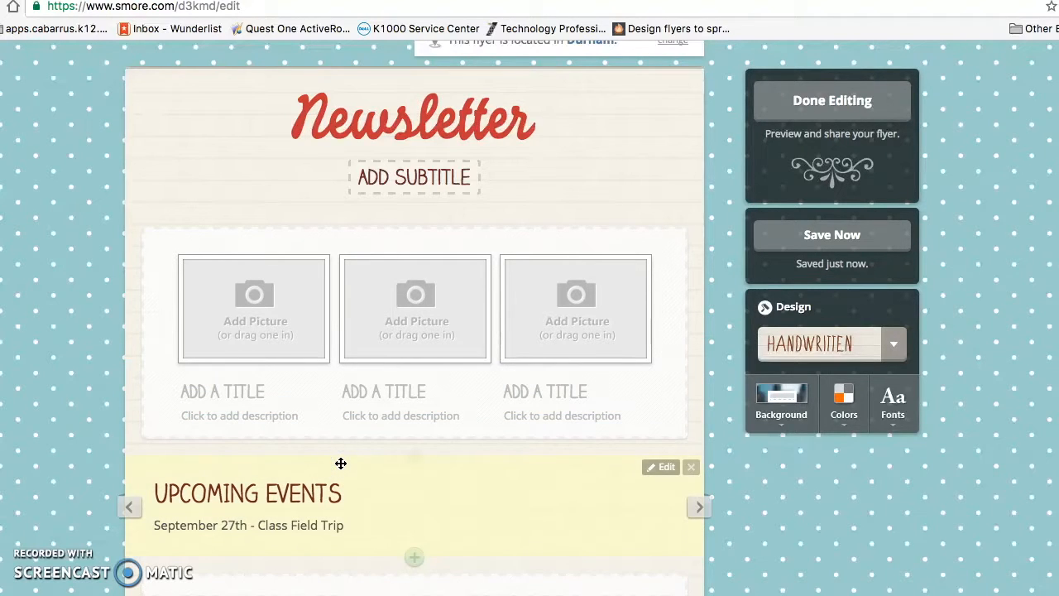
- Load the team photo IMG_0005.JPG from Downloads into the gallery
click(347, 329)
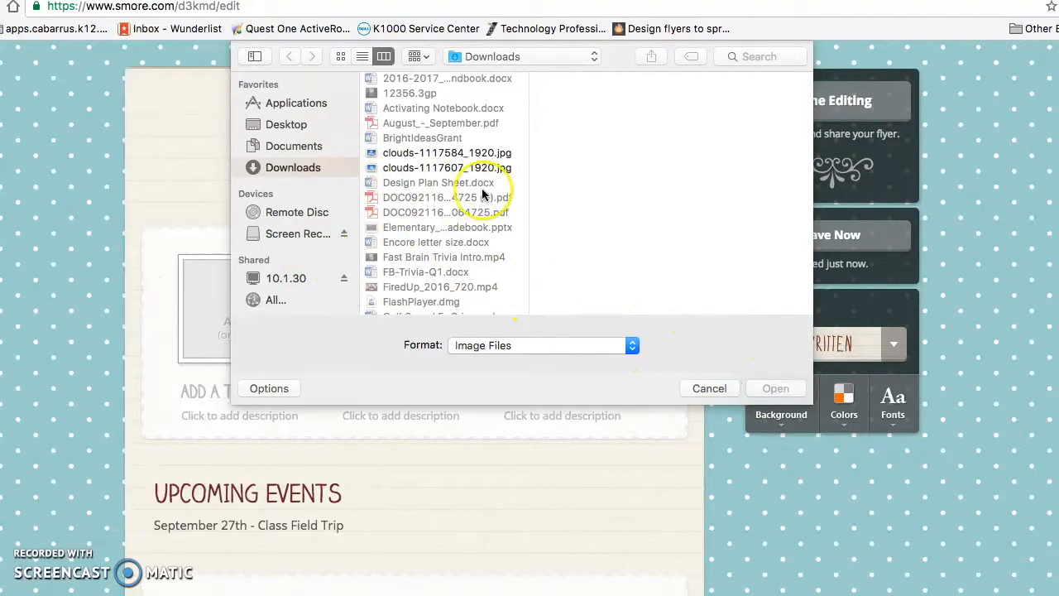
scroll(460, 182, down, 3)
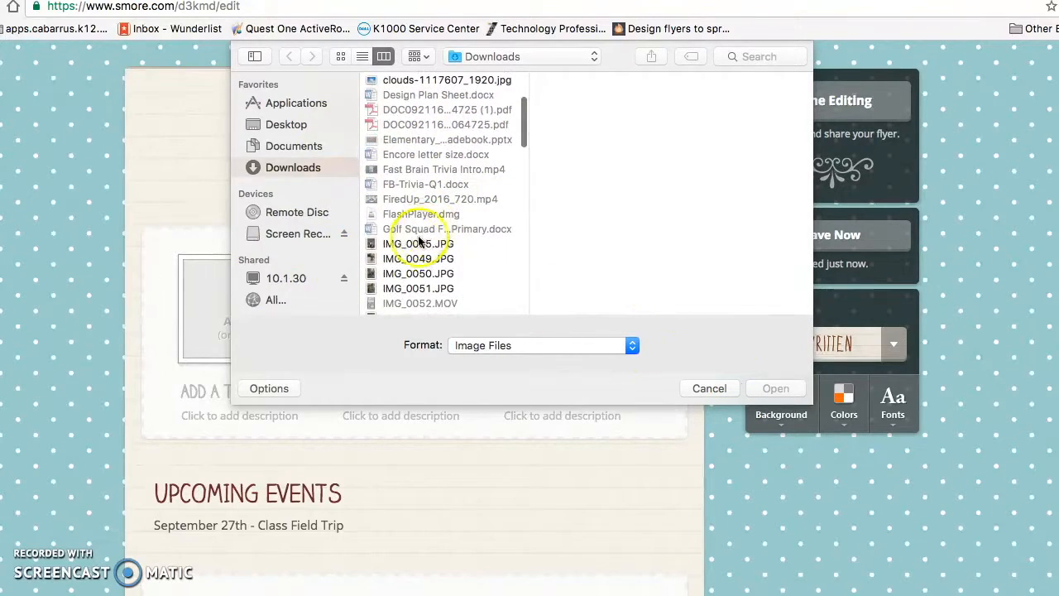
click(420, 243)
click(789, 391)
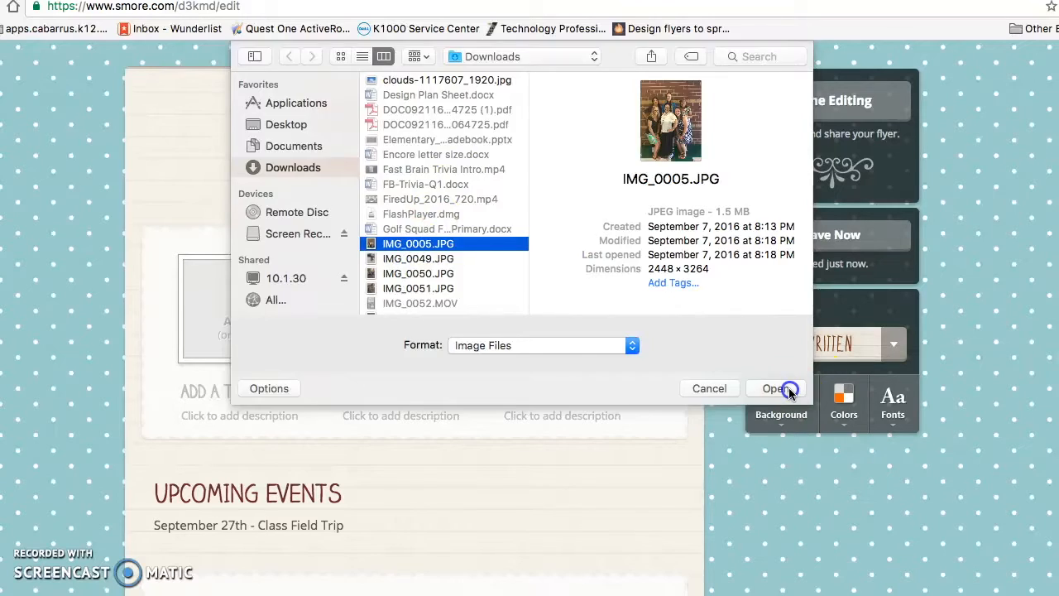
click(454, 334)
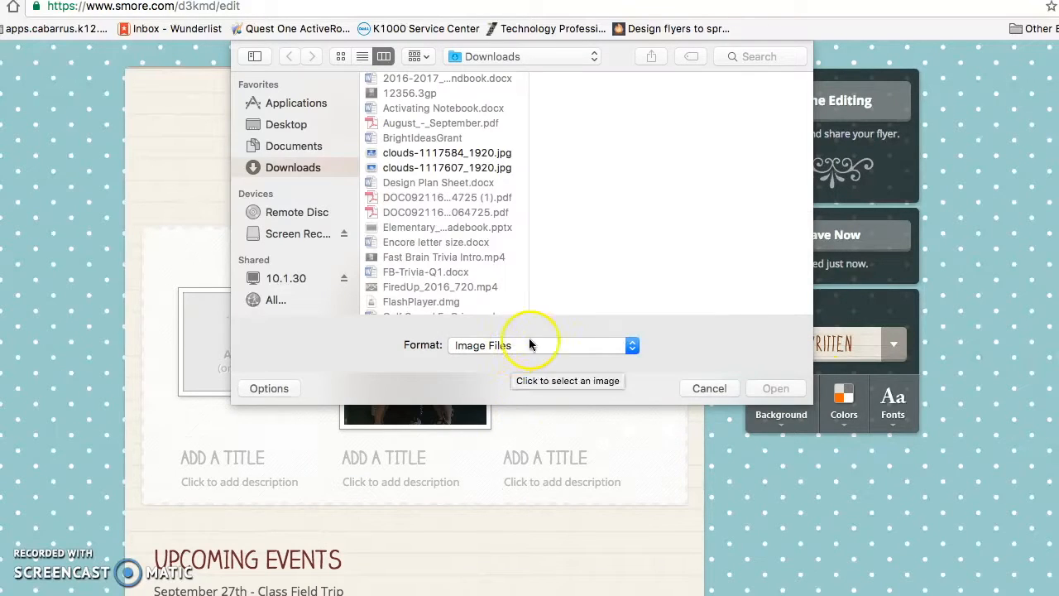
click(710, 388)
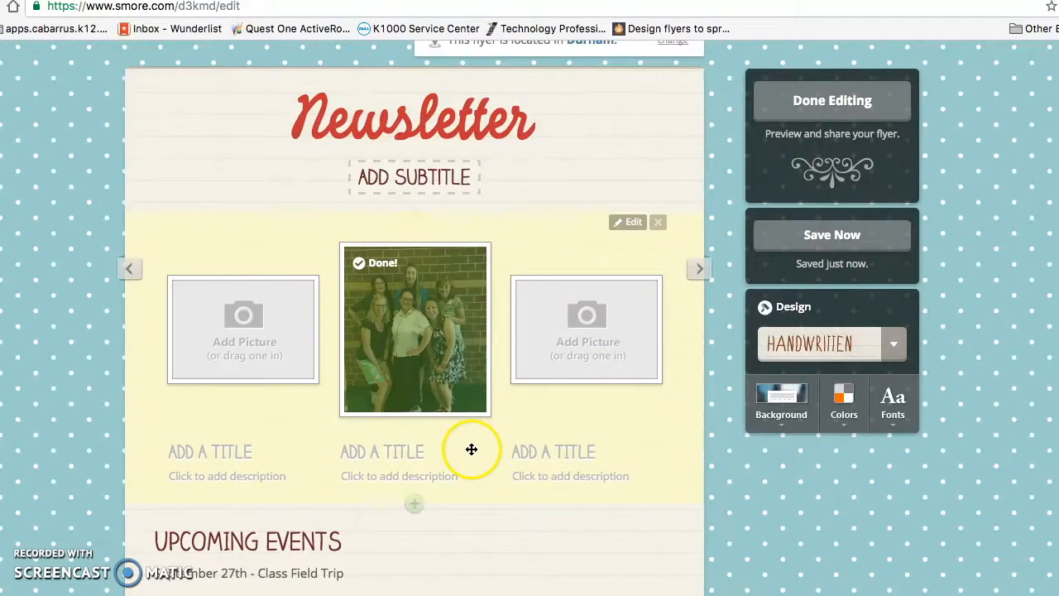
- Caption the team photo 'Encore Team' and finish editing the gallery
click(382, 449)
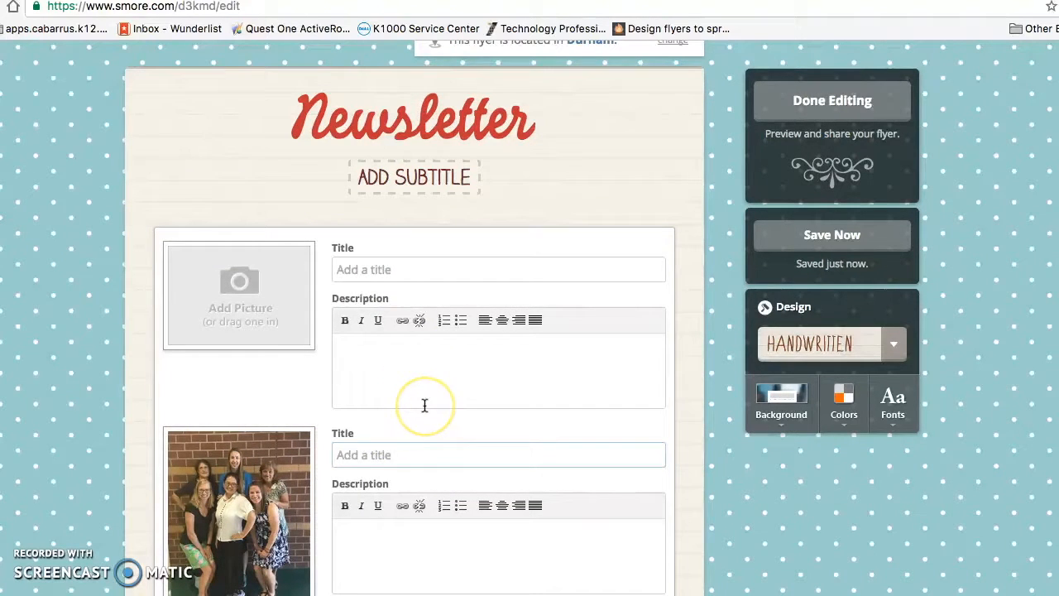
text(Encore Team)
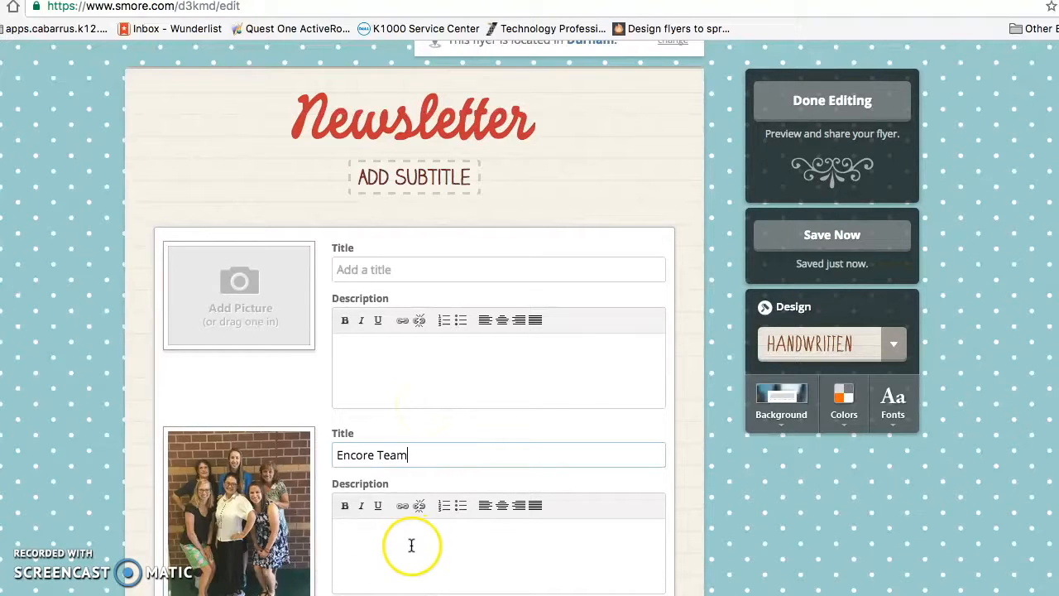
scroll(411, 538, down, 5)
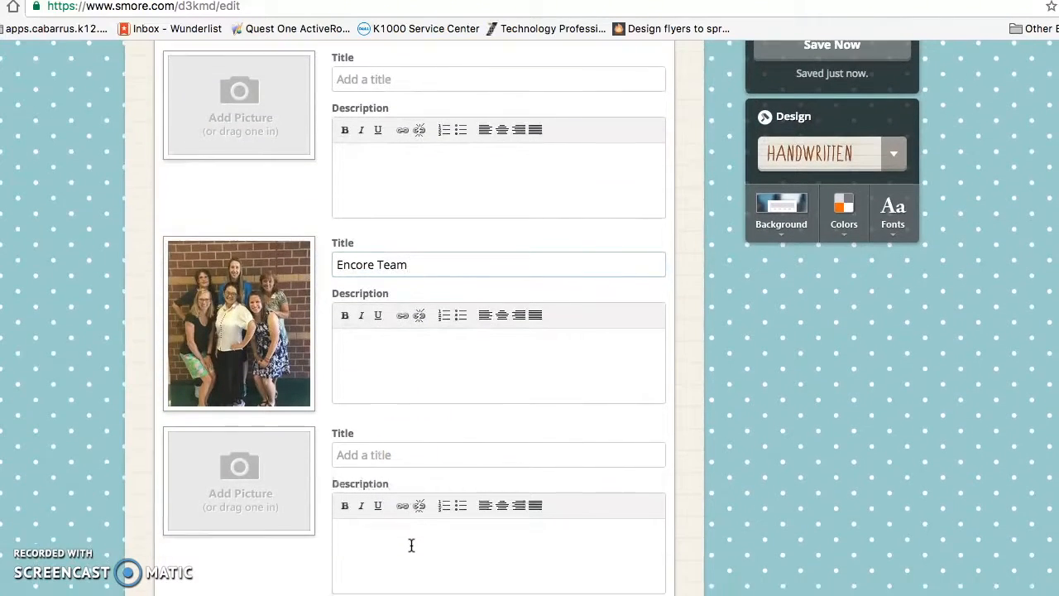
scroll(392, 296, down, 5)
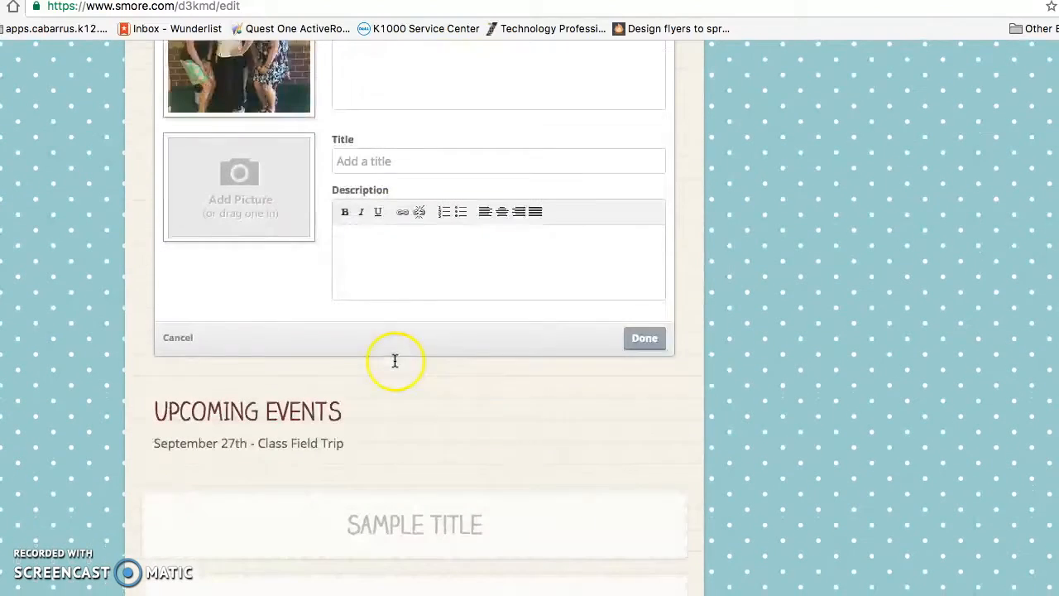
click(650, 319)
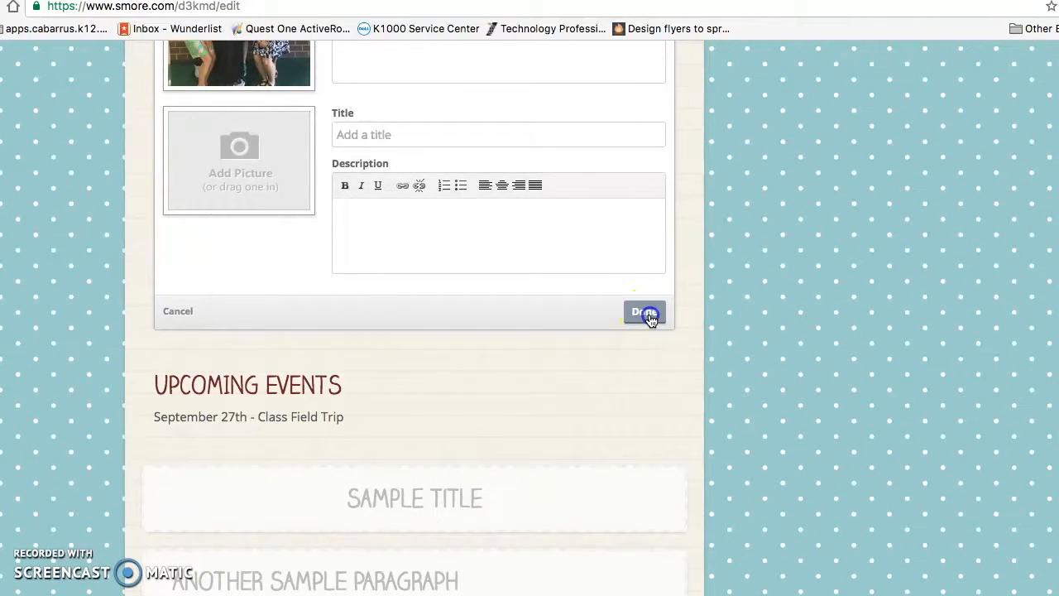
scroll(761, 336, up, 5)
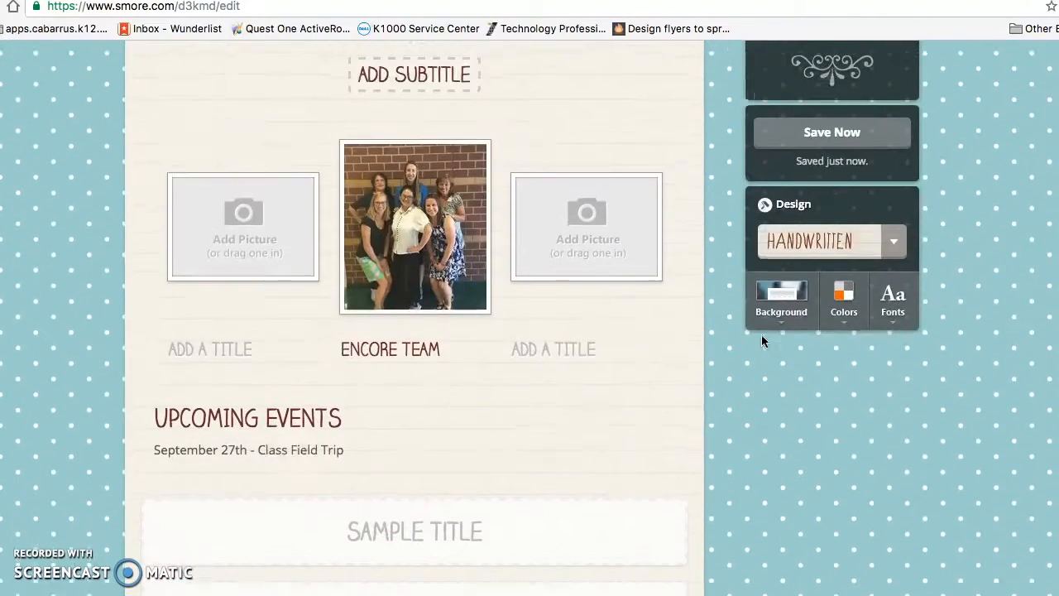
scroll(761, 340, up, 1)
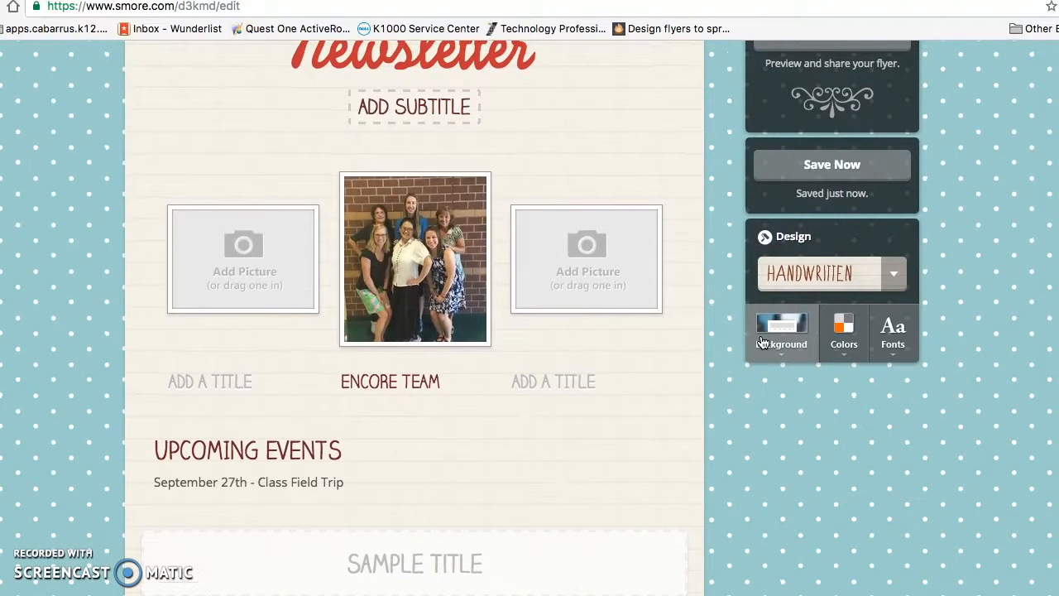
- Publish the Newsletter flyer with Done Editing and look over the live page
scroll(641, 190, up, 2)
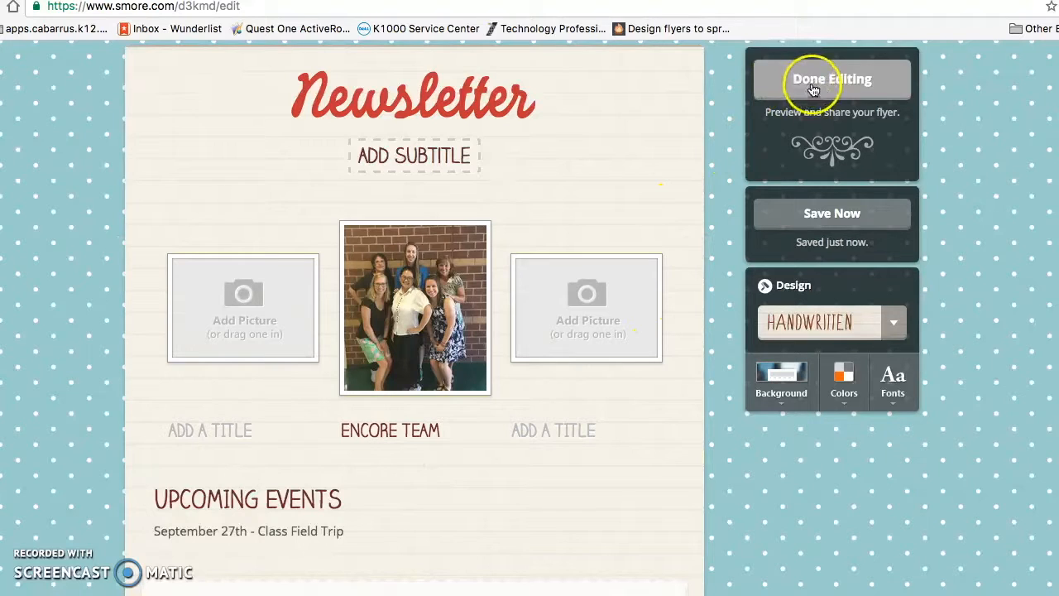
click(848, 83)
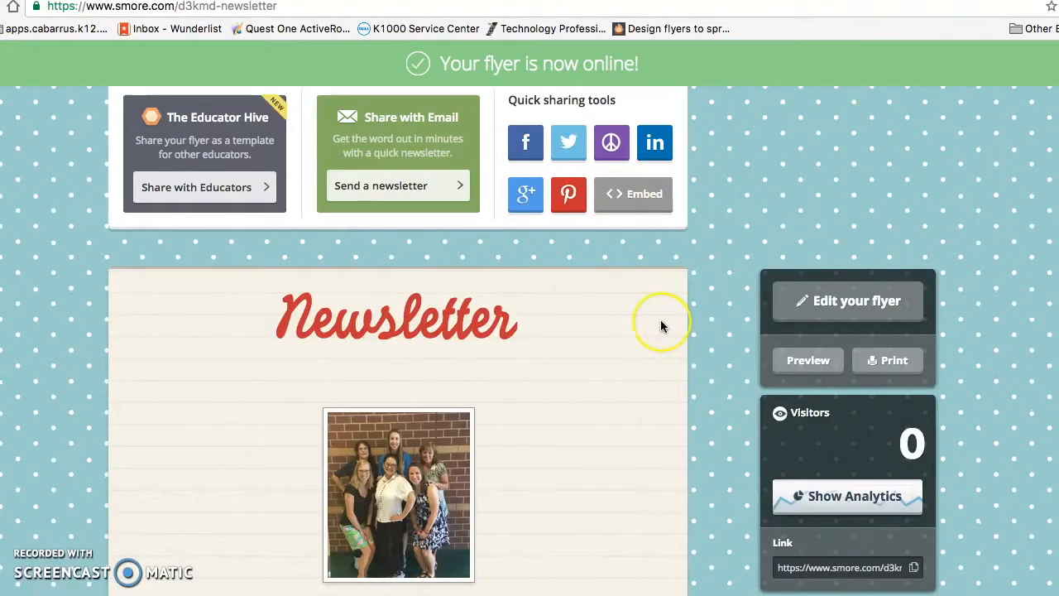
scroll(661, 322, down, 2)
scroll(660, 326, down, 2)
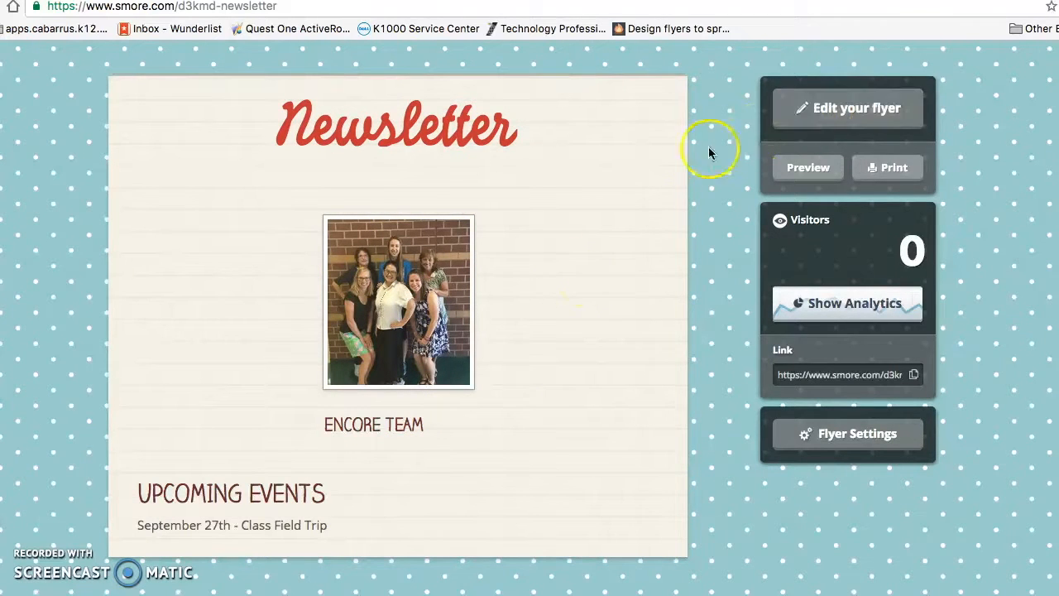
- Back in the editor, delete the Sample Title block and open About Us for editing
click(812, 126)
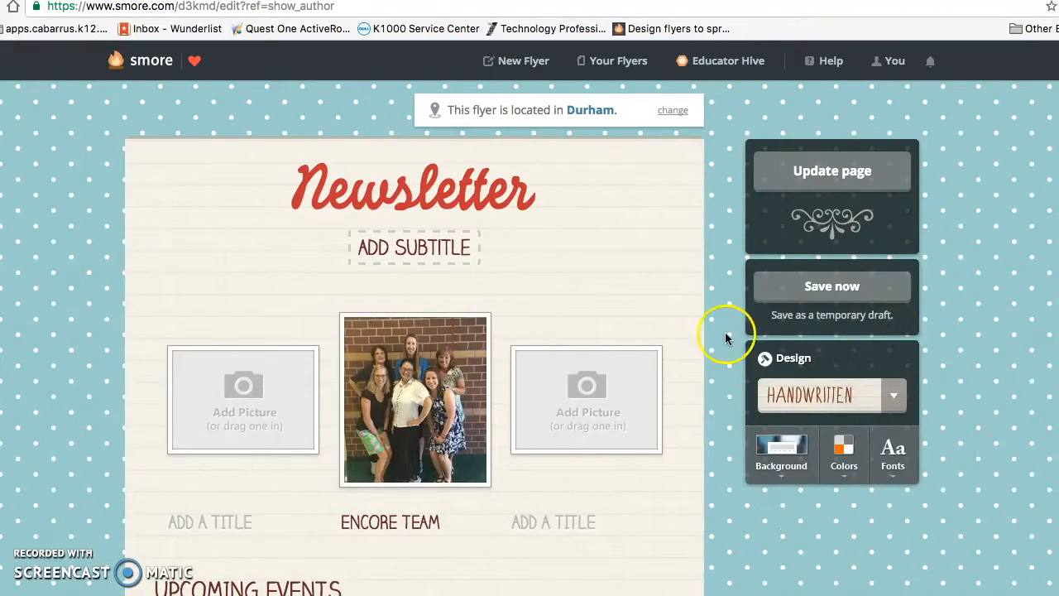
scroll(596, 313, down, 1)
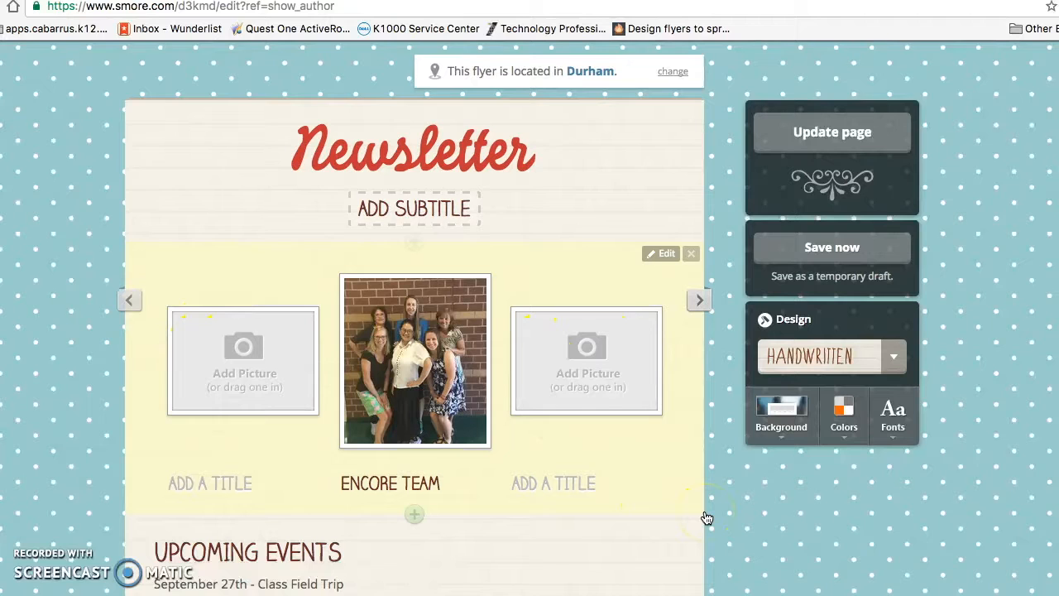
scroll(707, 518, down, 5)
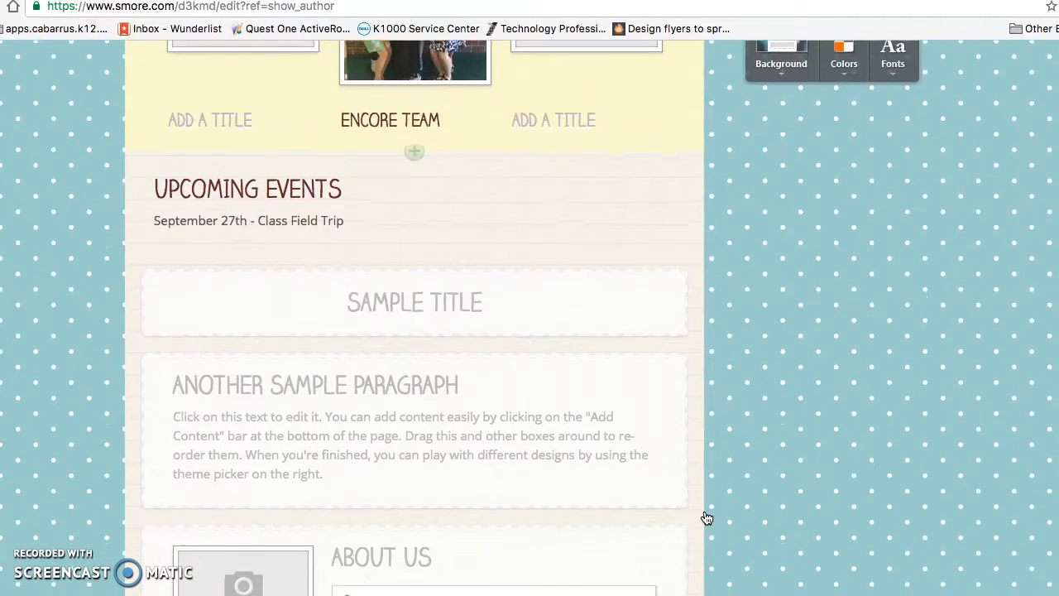
scroll(707, 517, down, 1)
mouse_move(334, 248)
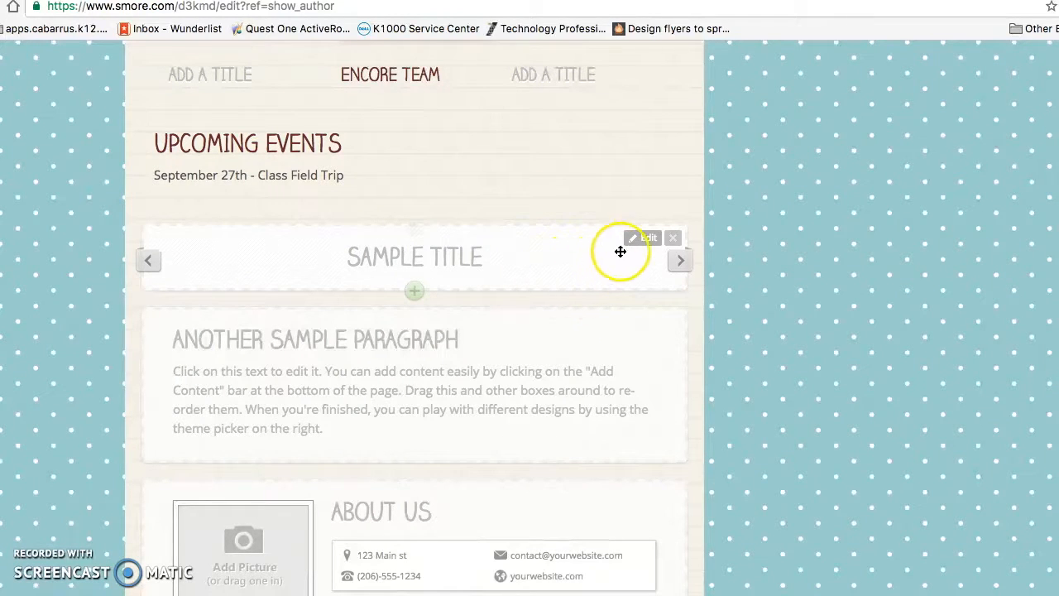
click(673, 239)
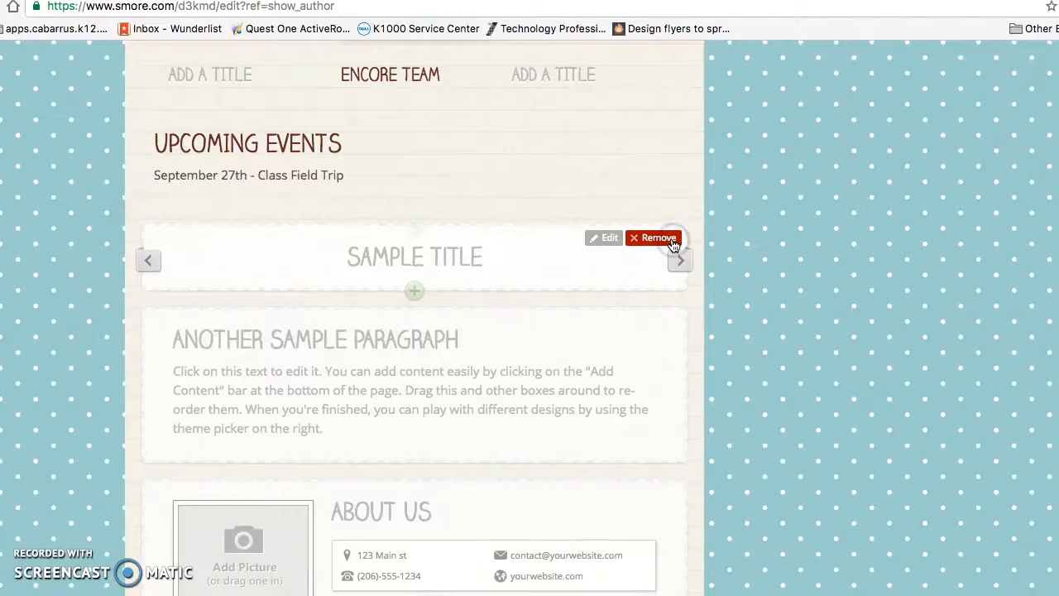
click(639, 239)
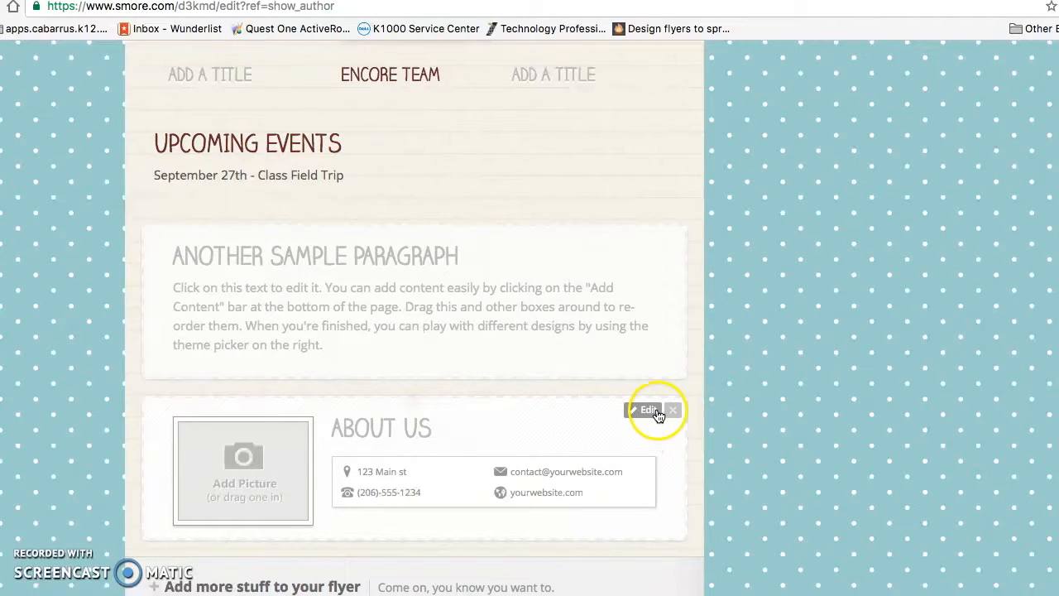
click(642, 411)
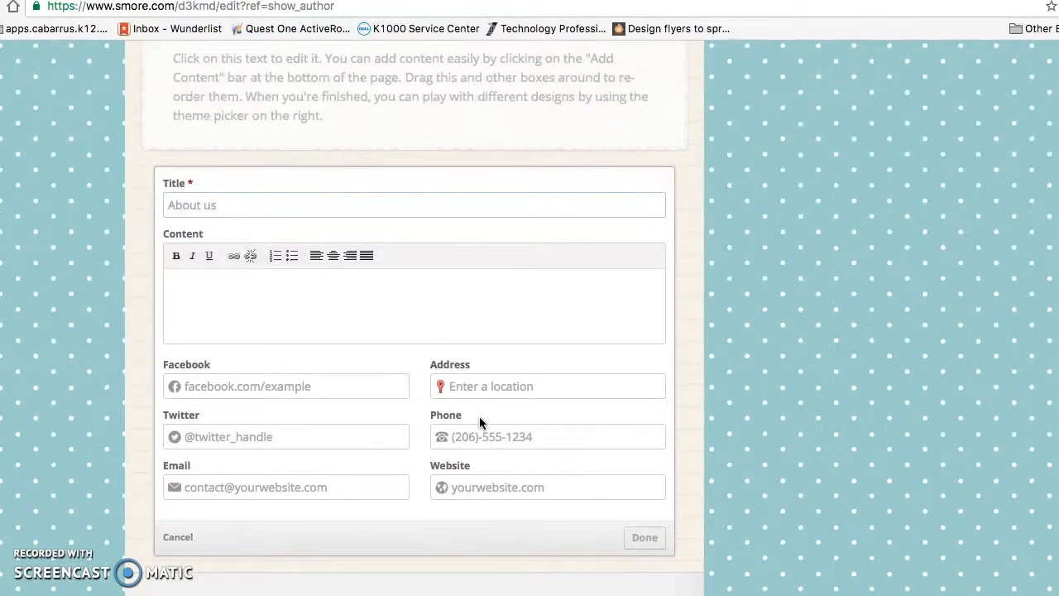
click(645, 539)
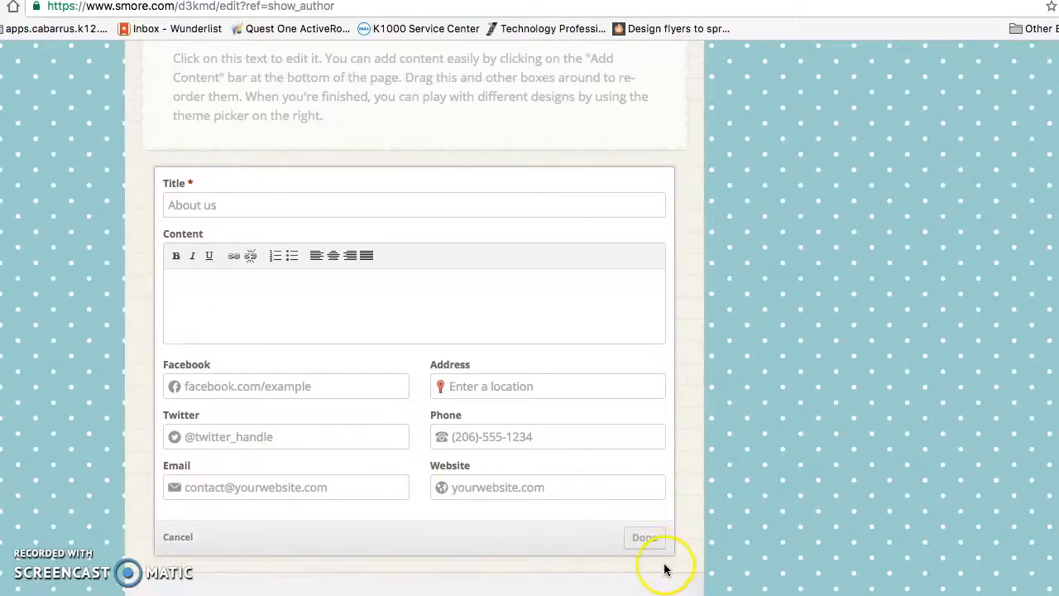
- Close the About Us form unchanged, check the photo row, and update the published flyer
click(176, 538)
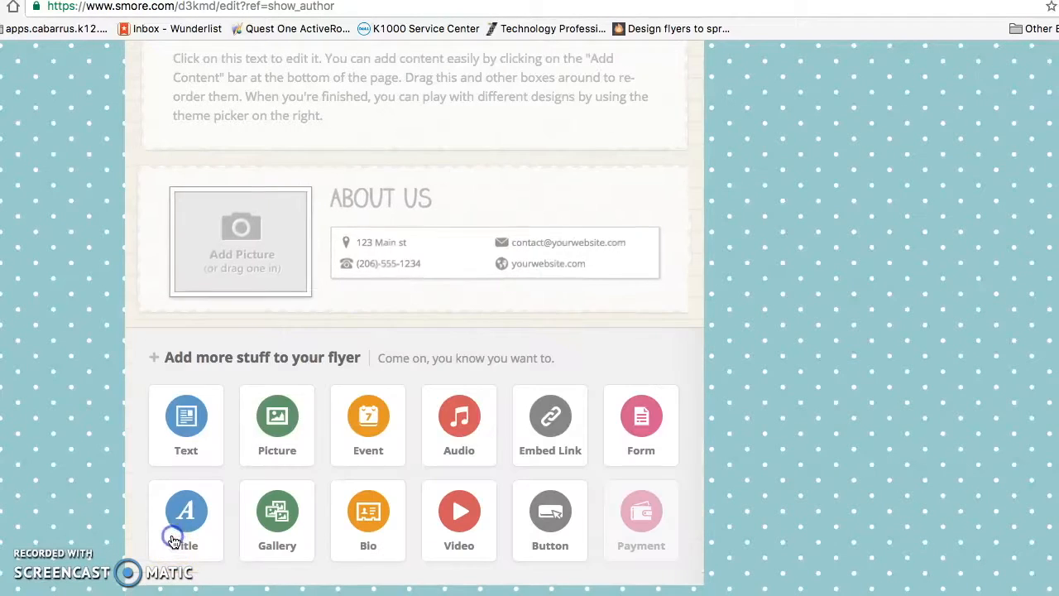
scroll(524, 295, up, 1)
scroll(525, 294, down, 1)
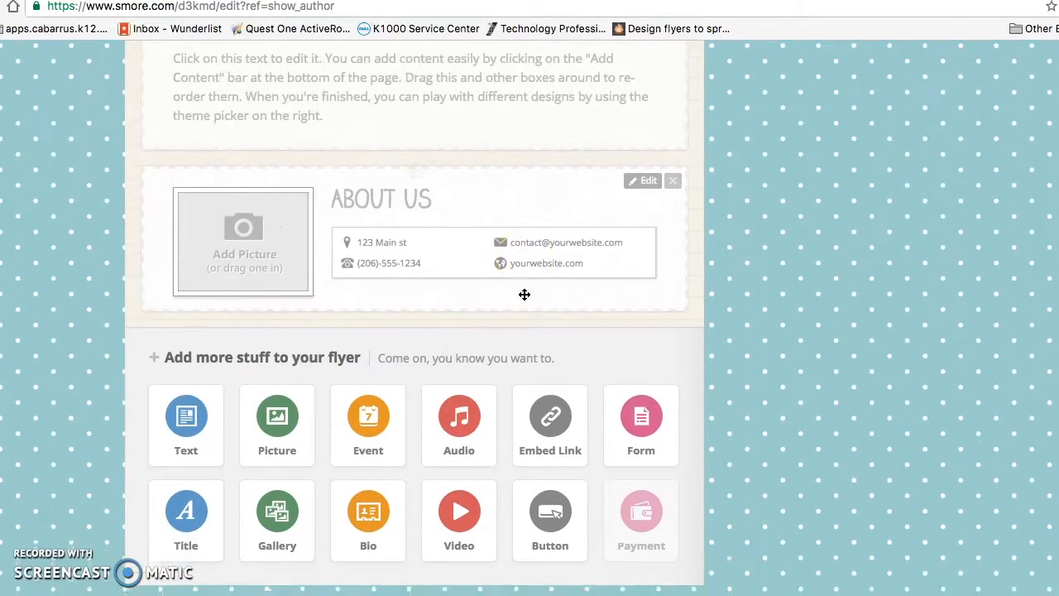
scroll(525, 295, down, 1)
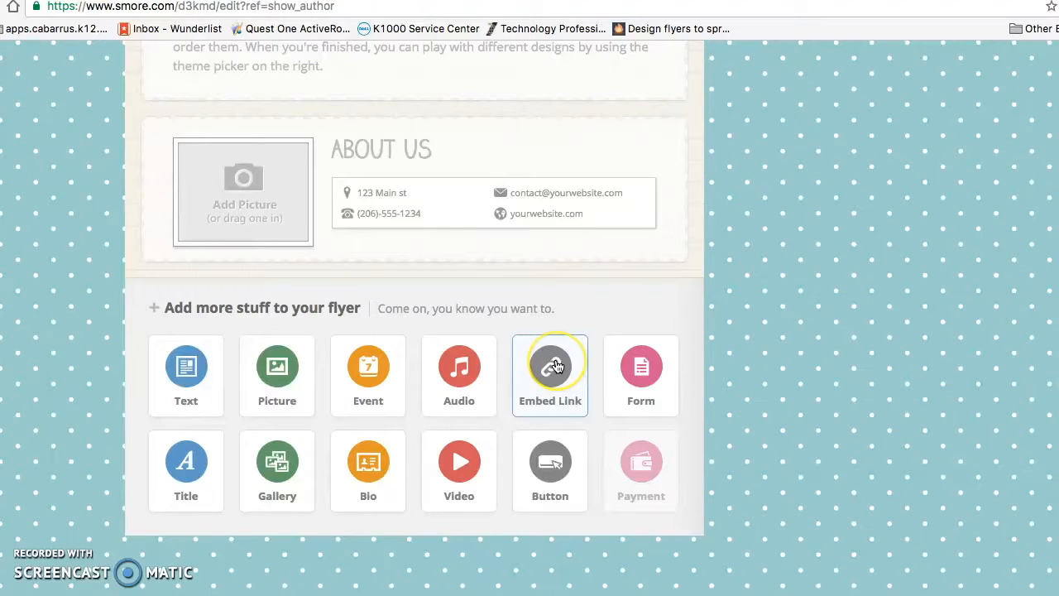
scroll(556, 365, up, 5)
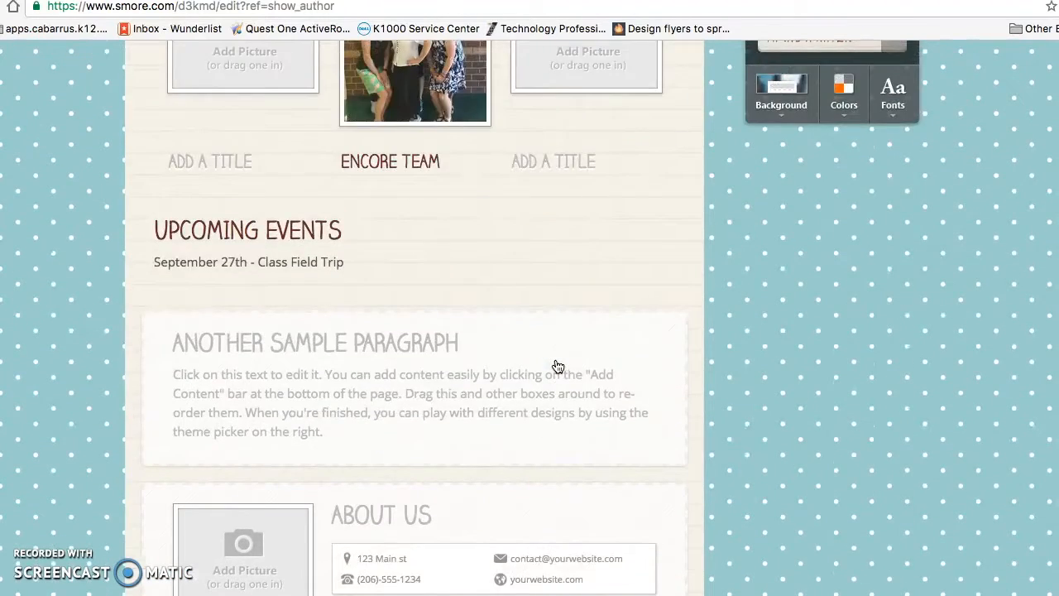
scroll(557, 365, up, 4)
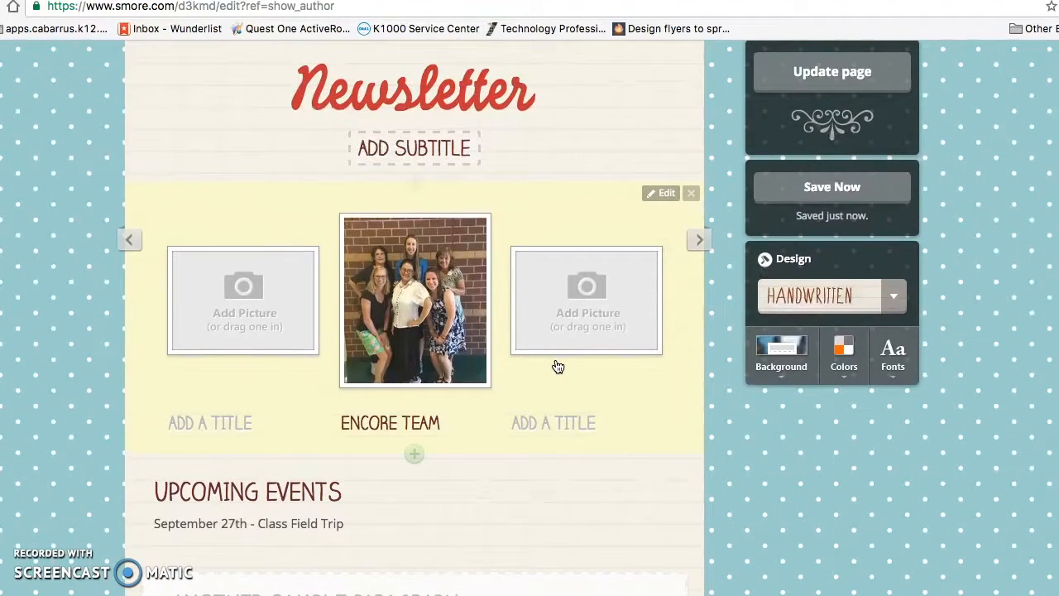
scroll(557, 365, up, 1)
scroll(557, 366, up, 1)
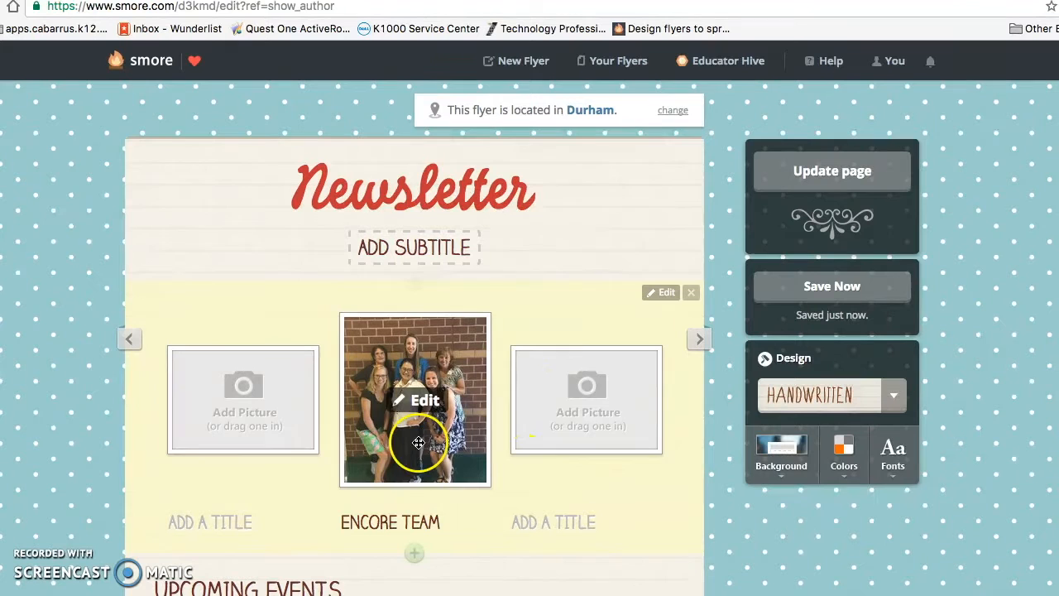
scroll(653, 481, down, 1)
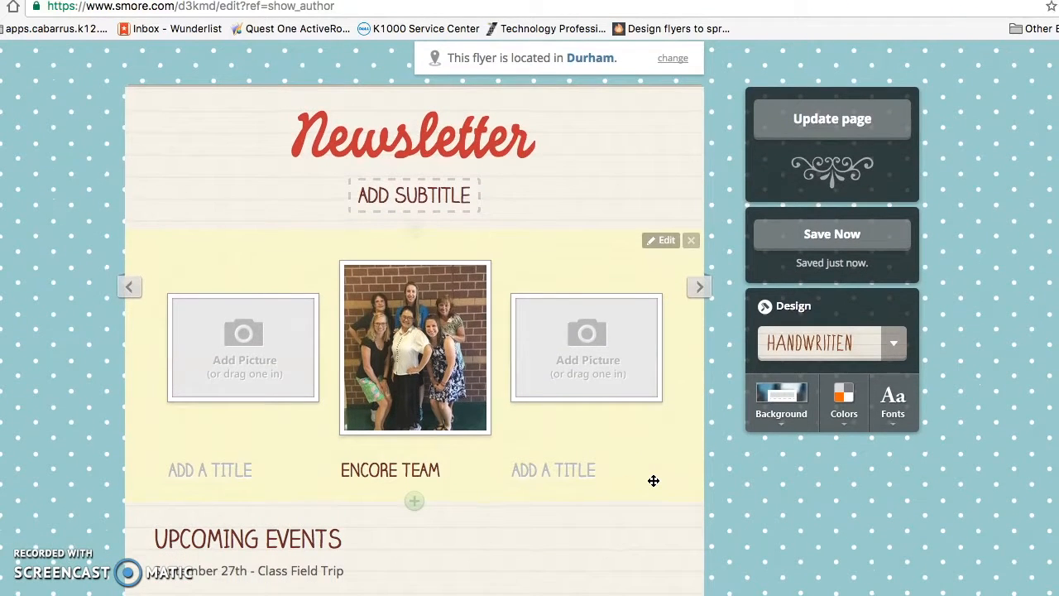
click(830, 124)
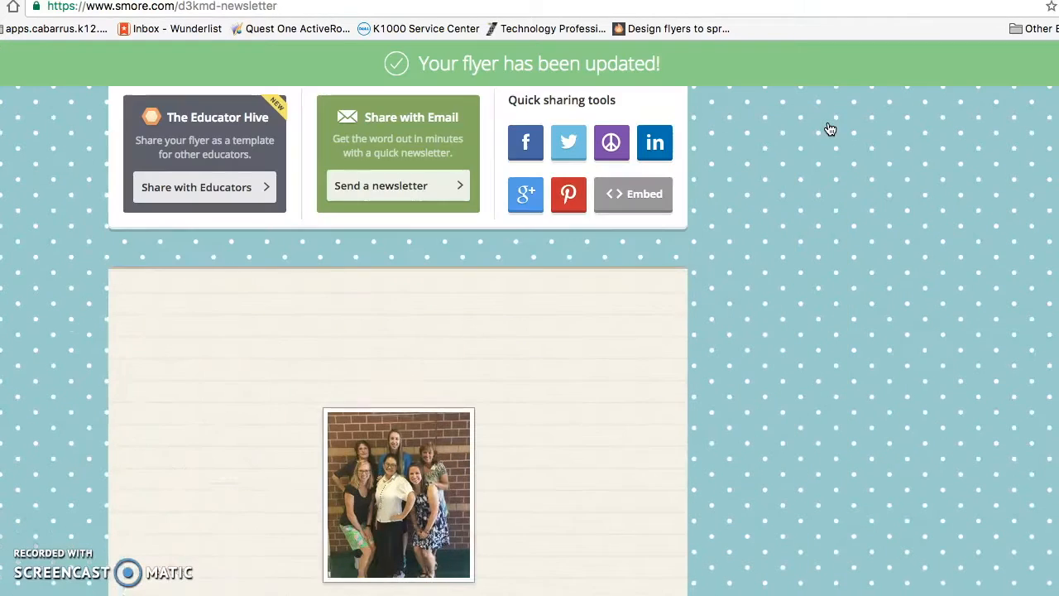
- Scroll the live Newsletter page to check the Encore Team photo, visitor count and sharing tools
scroll(626, 360, down, 5)
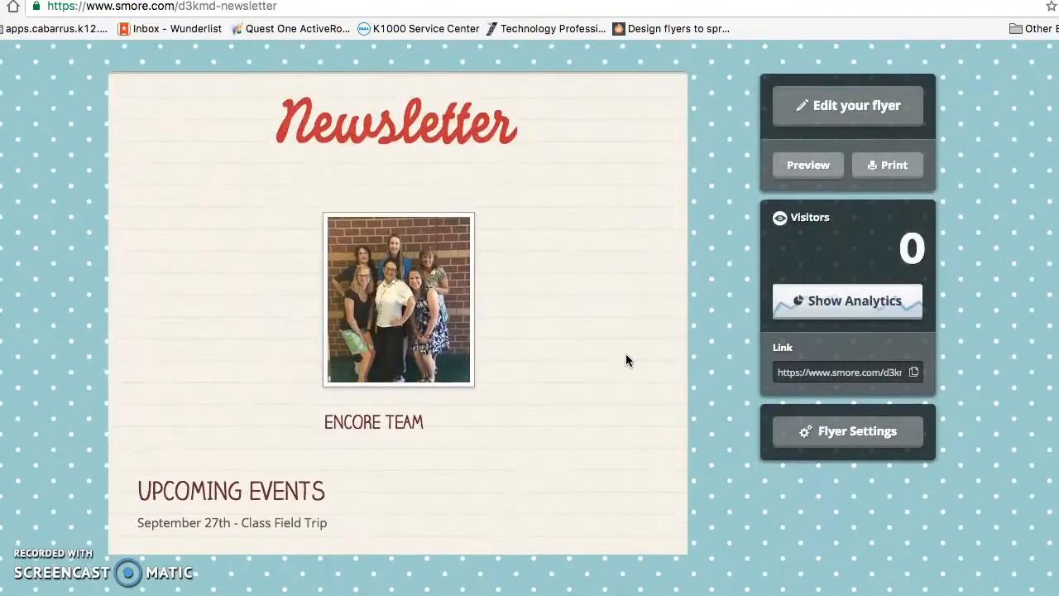
scroll(627, 360, down, 2)
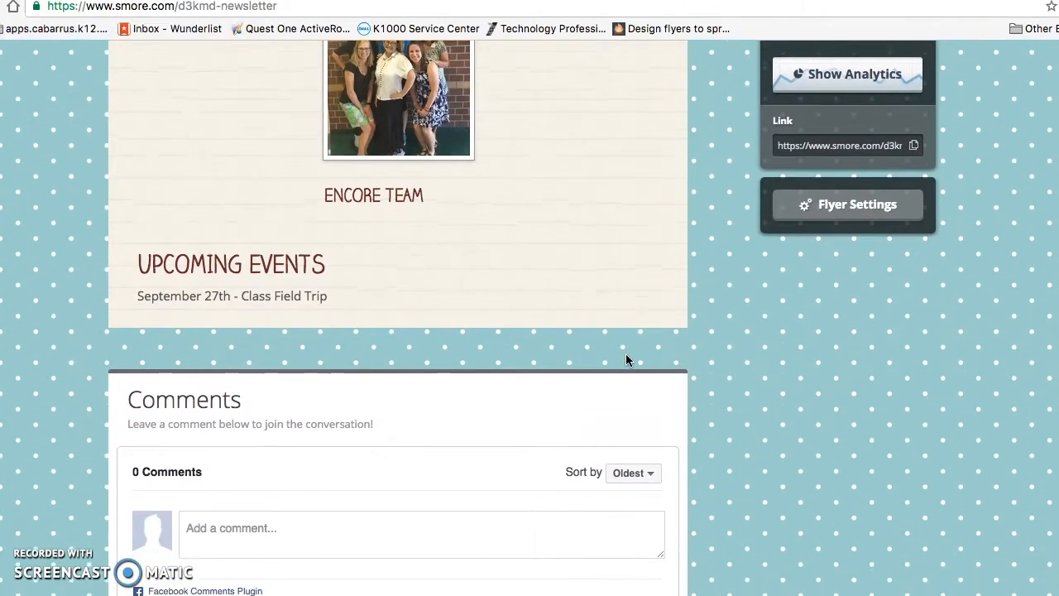
scroll(626, 360, up, 5)
click(840, 196)
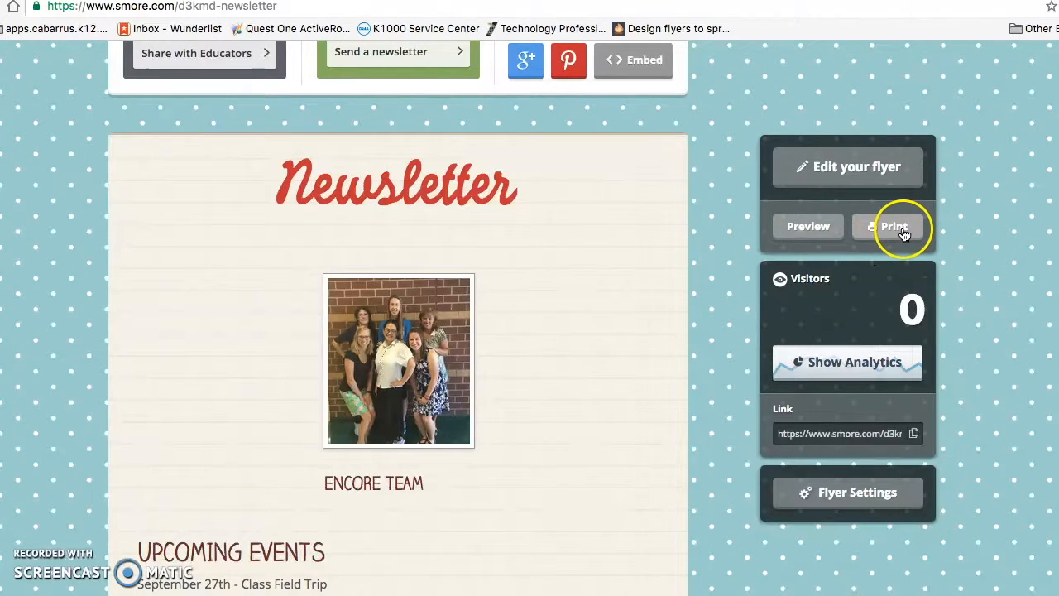
scroll(714, 391, down, 1)
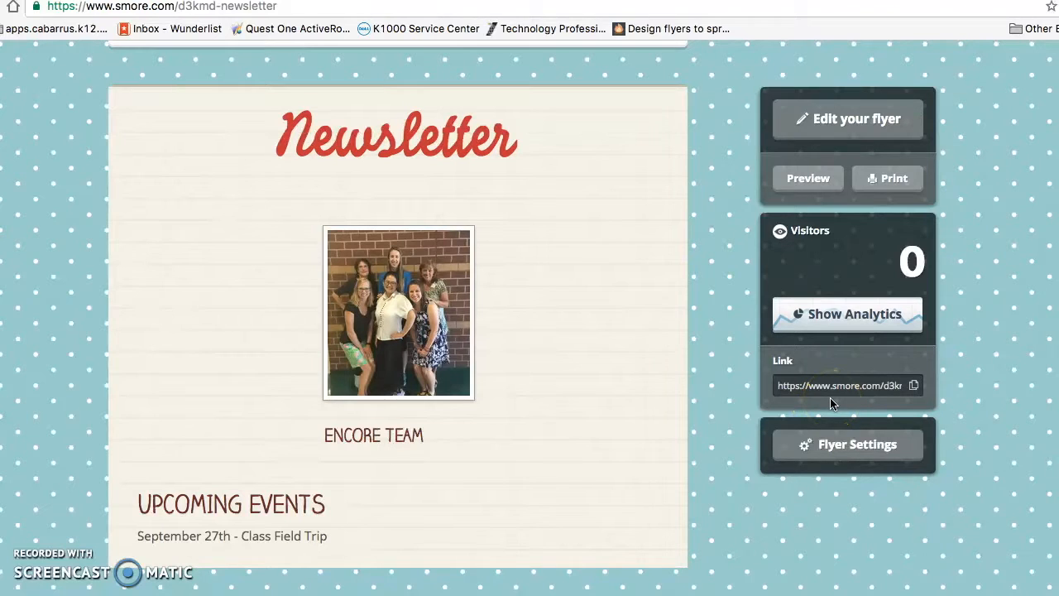
scroll(832, 403, up, 4)
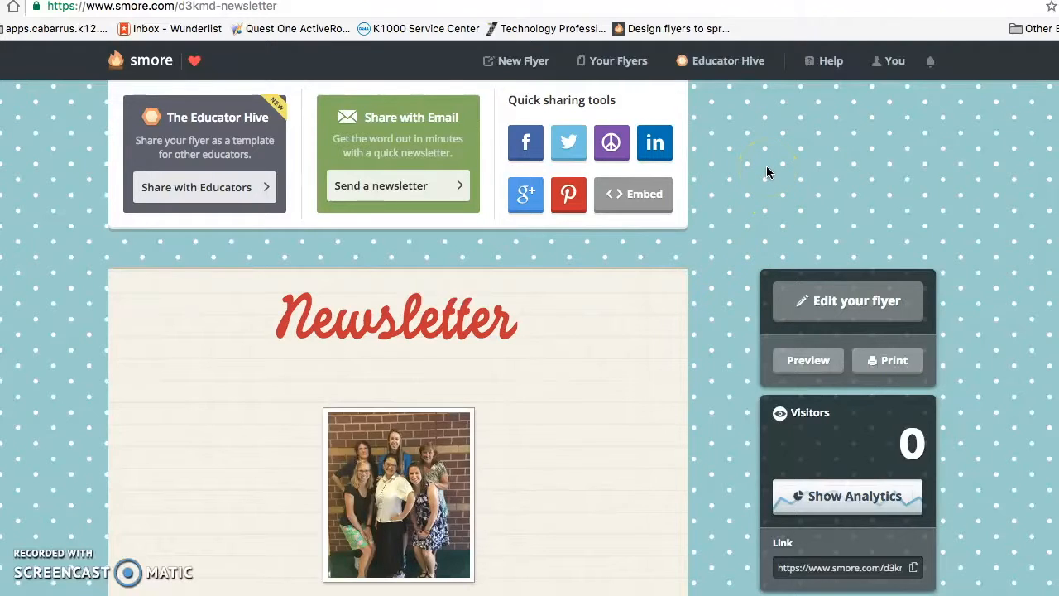
- Create a new mailing list named 'Parents 2016-2017' from the Your Flyers mailing lists
click(602, 63)
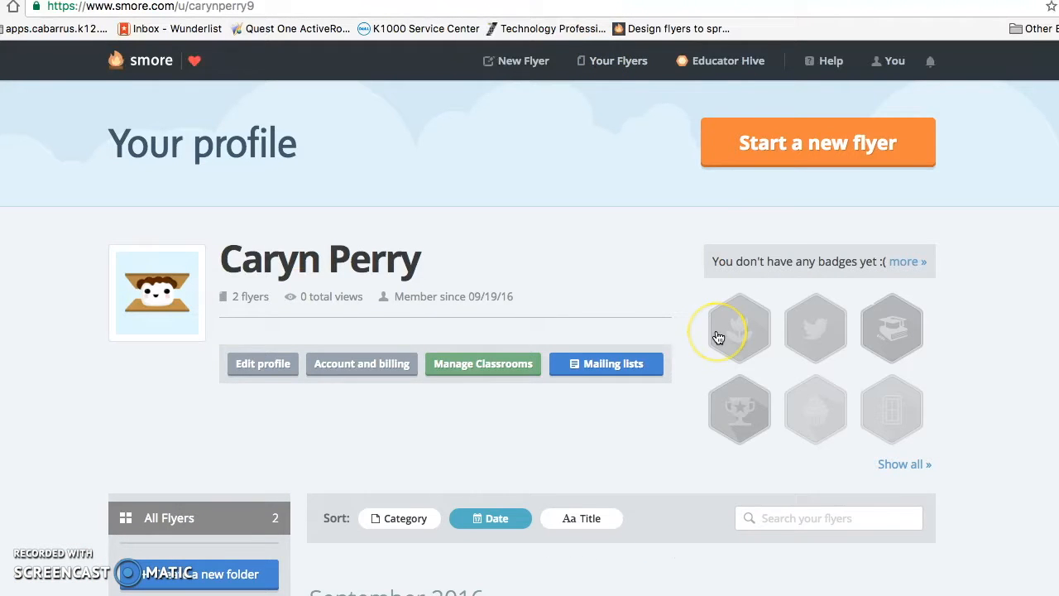
scroll(620, 229, down, 5)
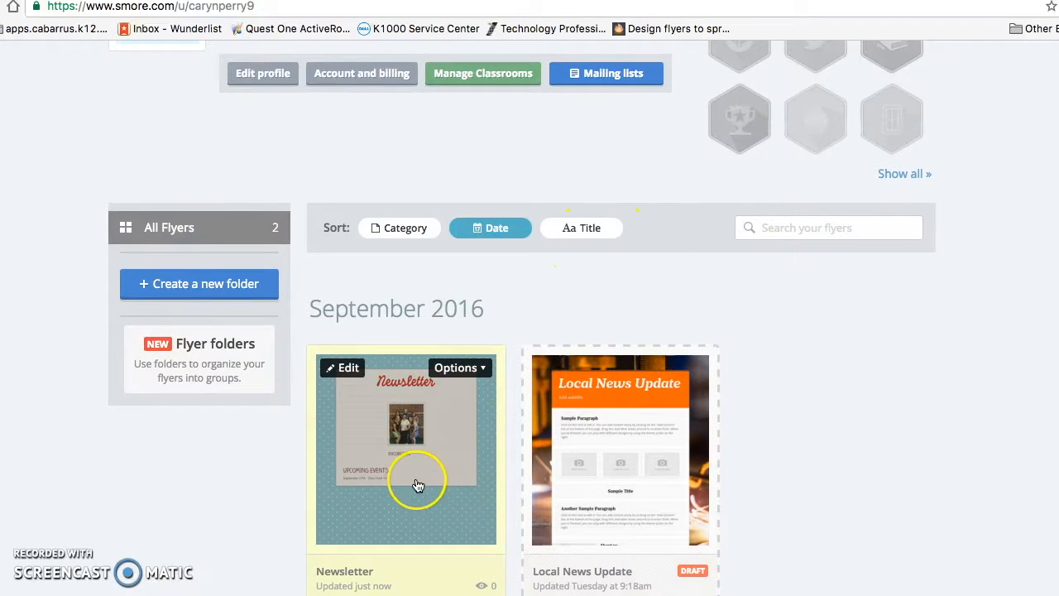
scroll(473, 303, up, 2)
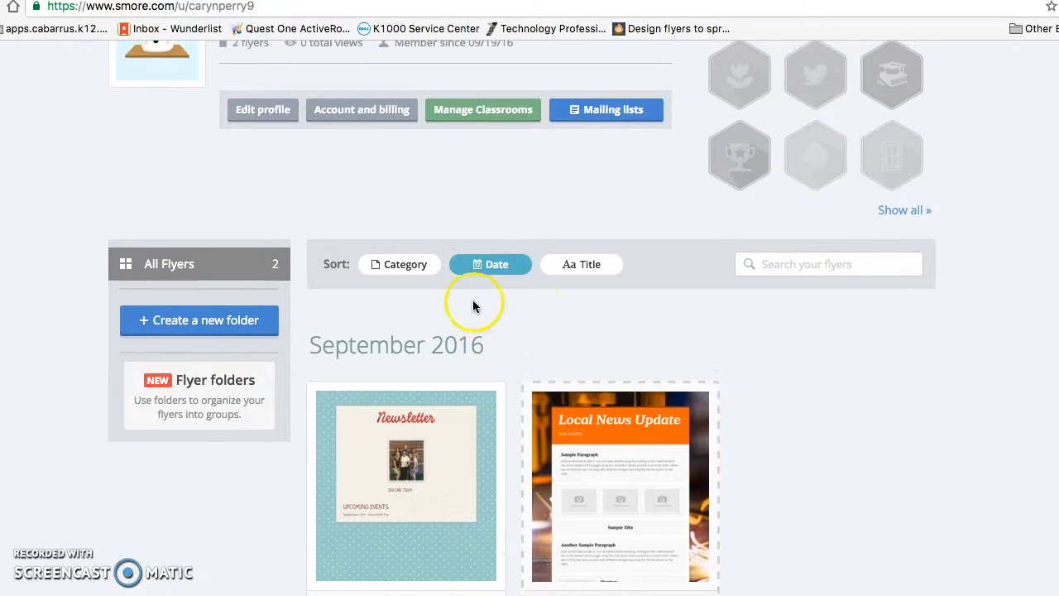
scroll(334, 289, up, 3)
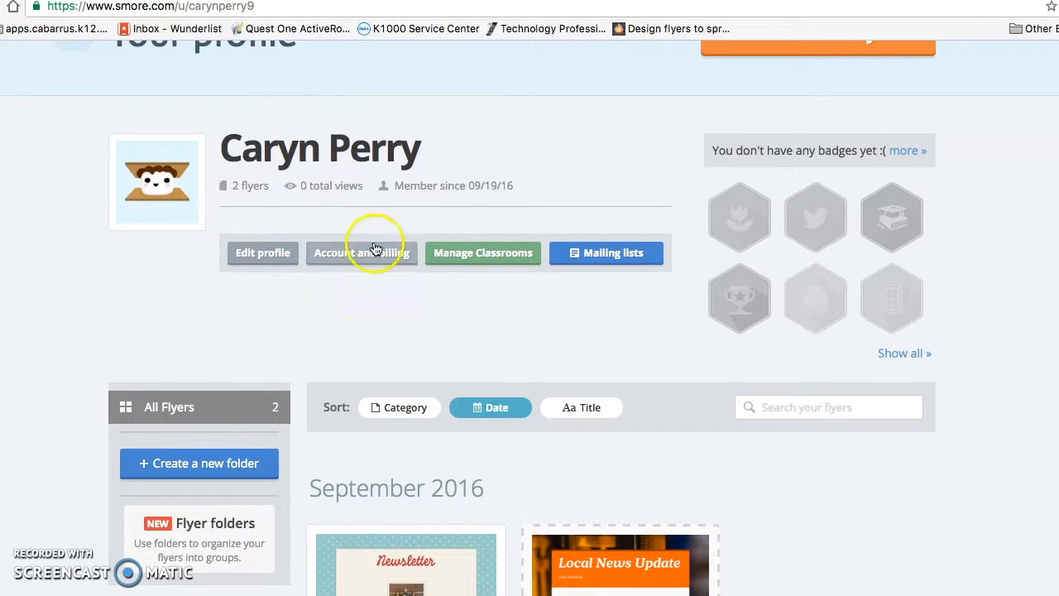
click(616, 261)
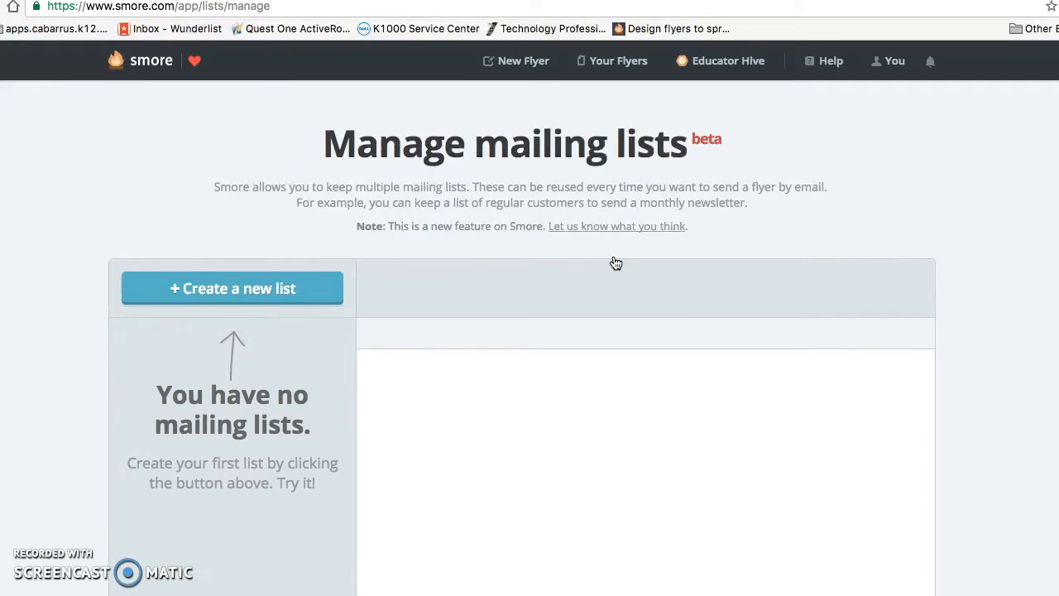
click(255, 289)
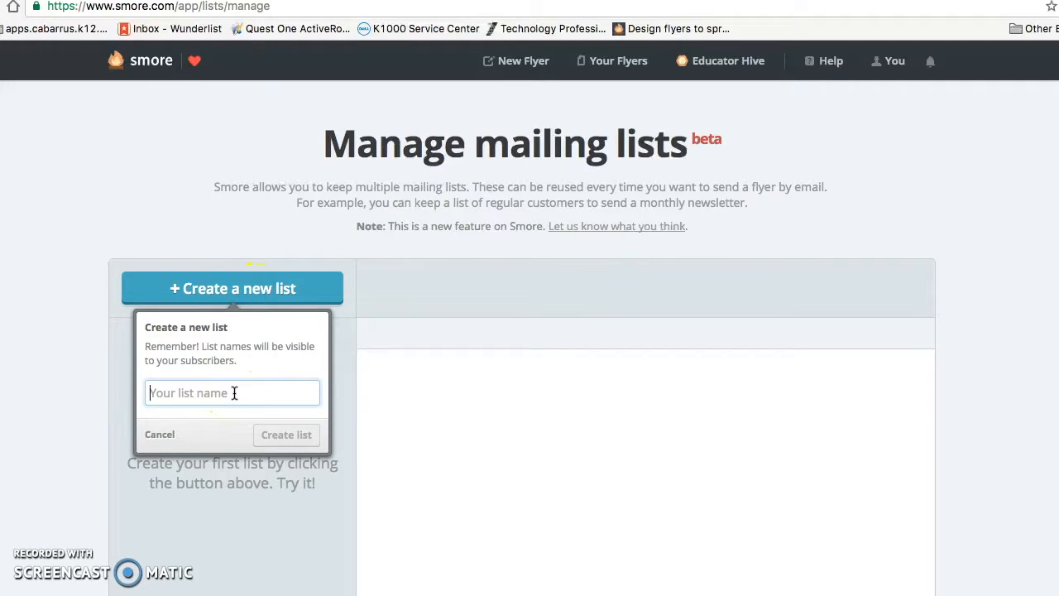
text(Parents 2016-2017)
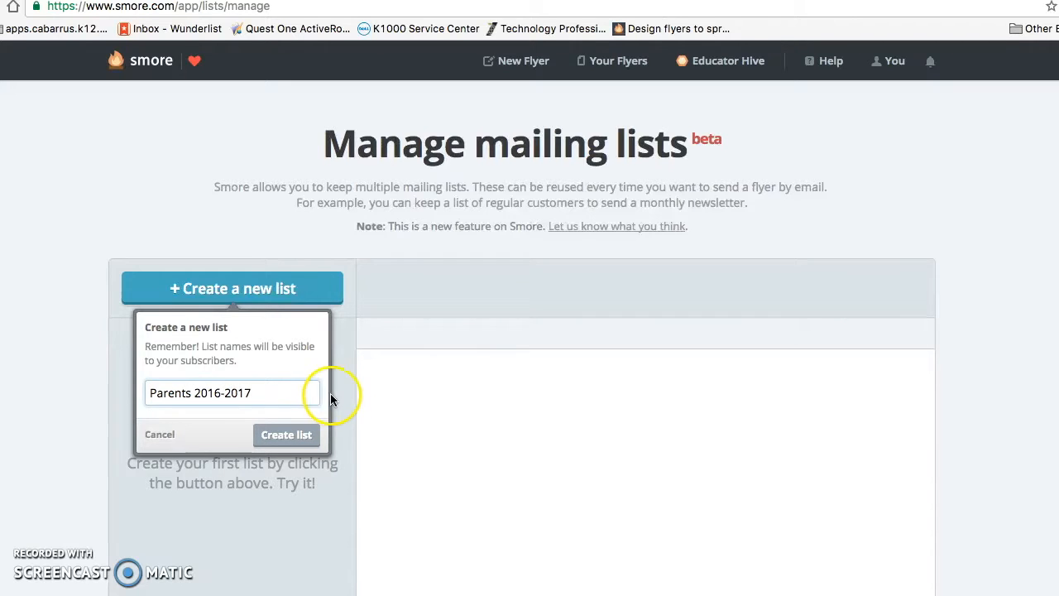
click(287, 435)
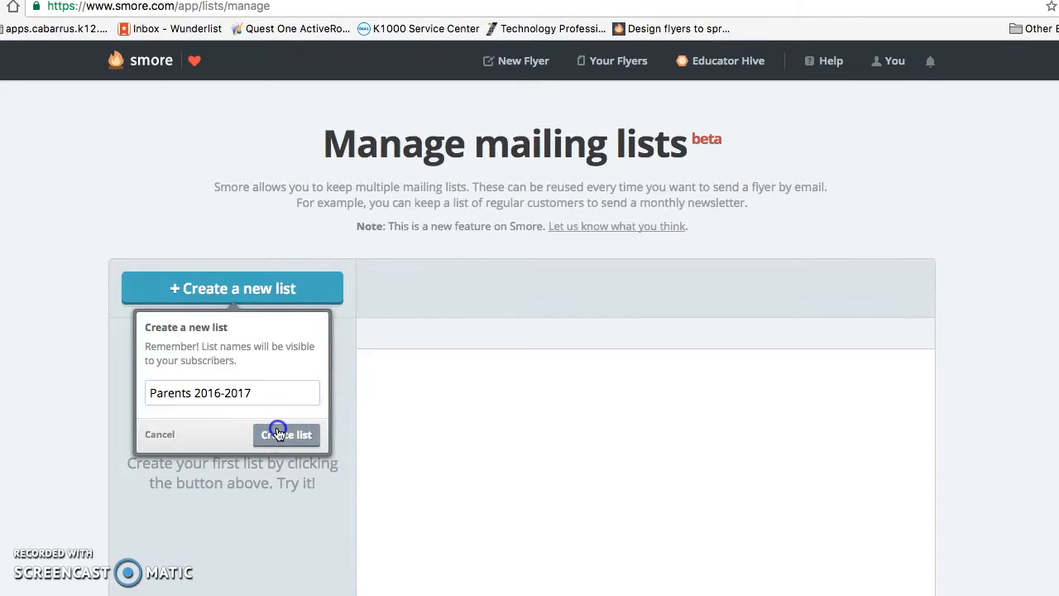
- Add one recipient's e-mail address to the list, fixing a typo in the domain
scroll(387, 419, down, 3)
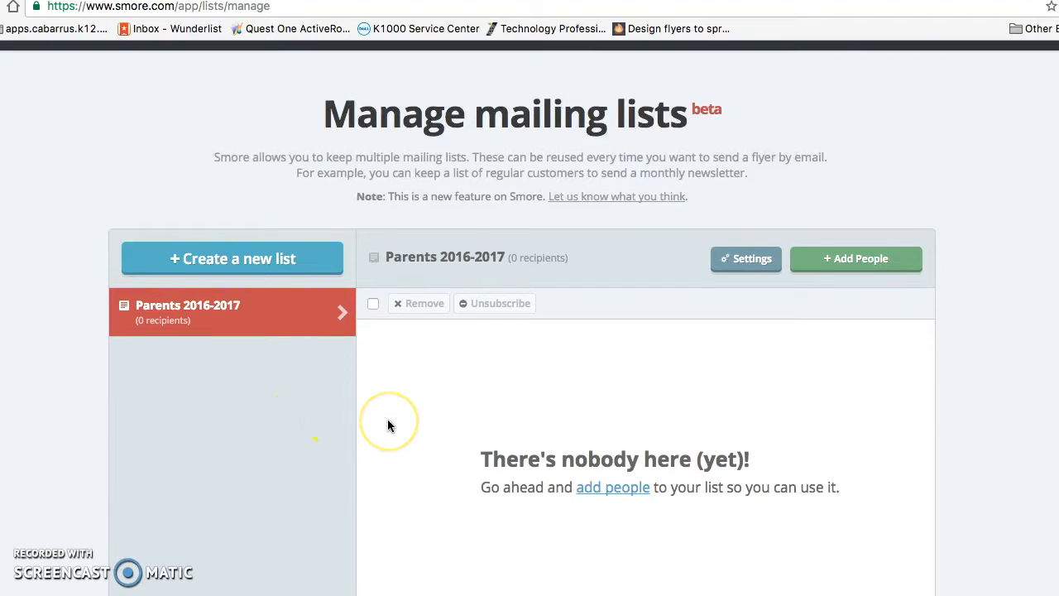
scroll(388, 425, down, 1)
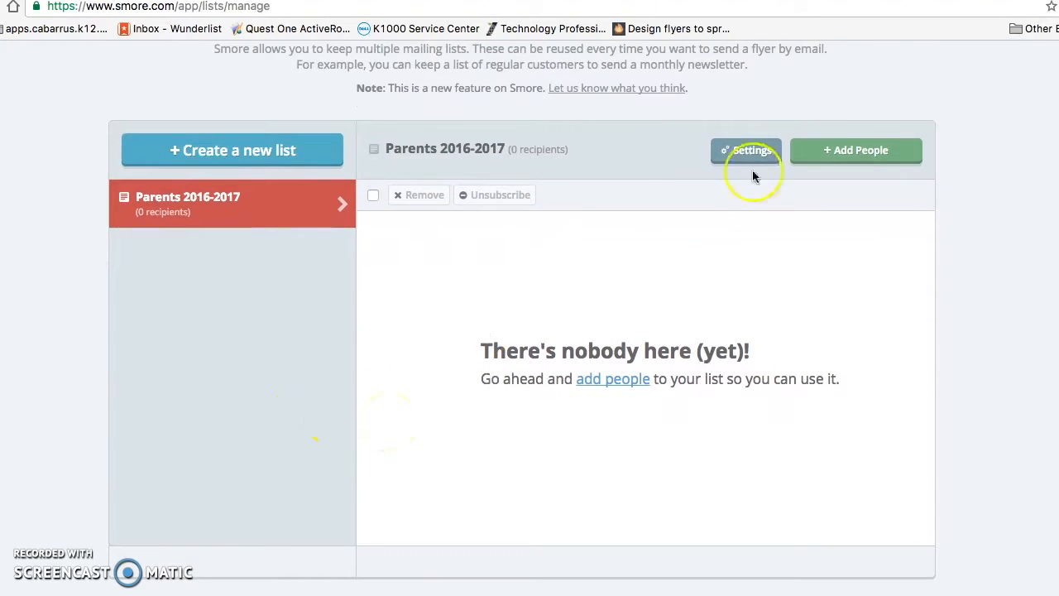
click(839, 137)
click(517, 375)
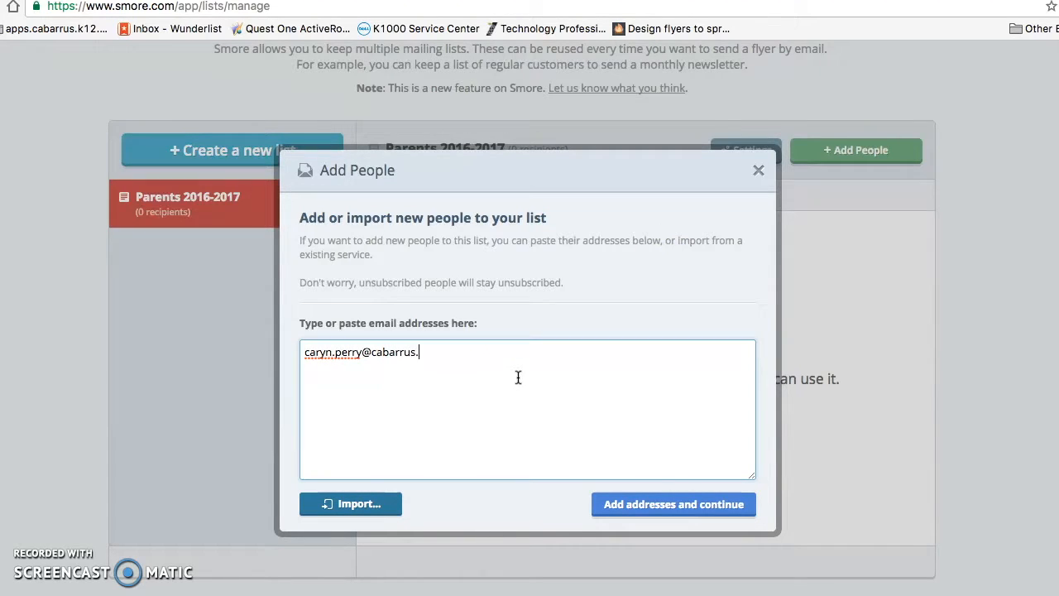
click(518, 382)
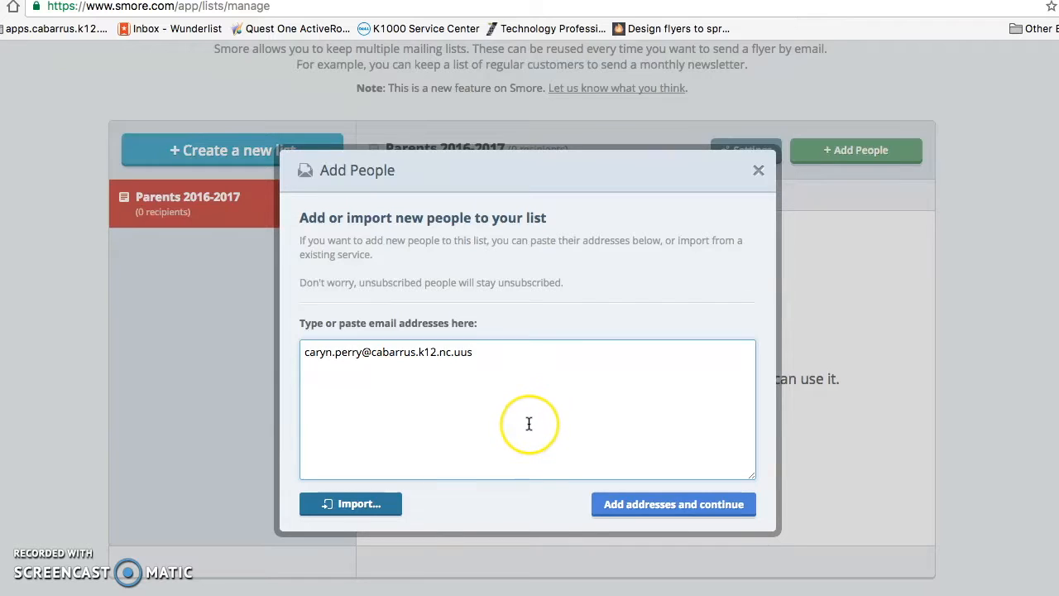
text(s)
click(622, 504)
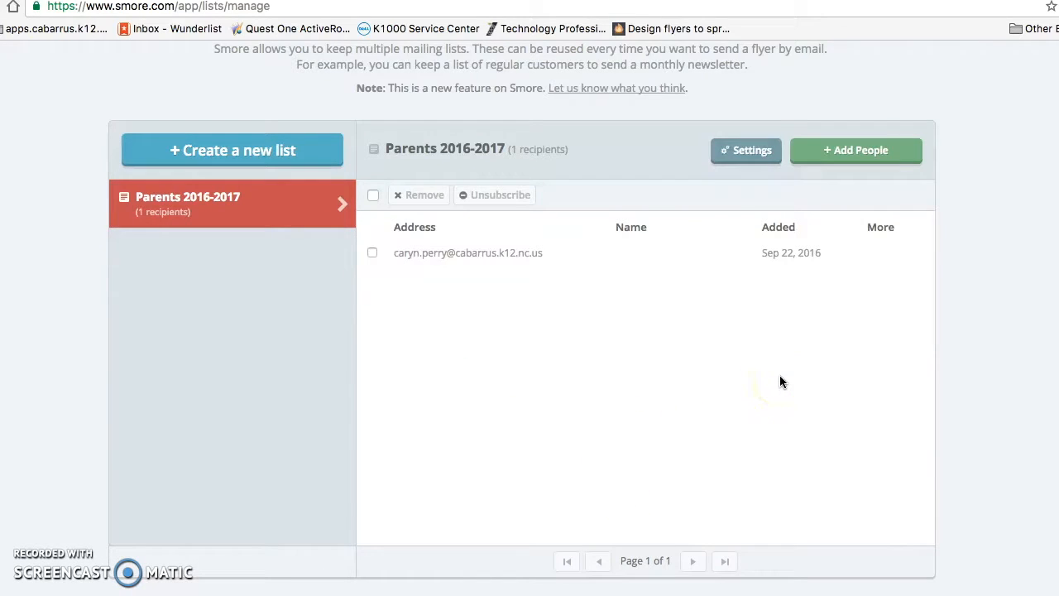
click(424, 252)
scroll(605, 409, up, 3)
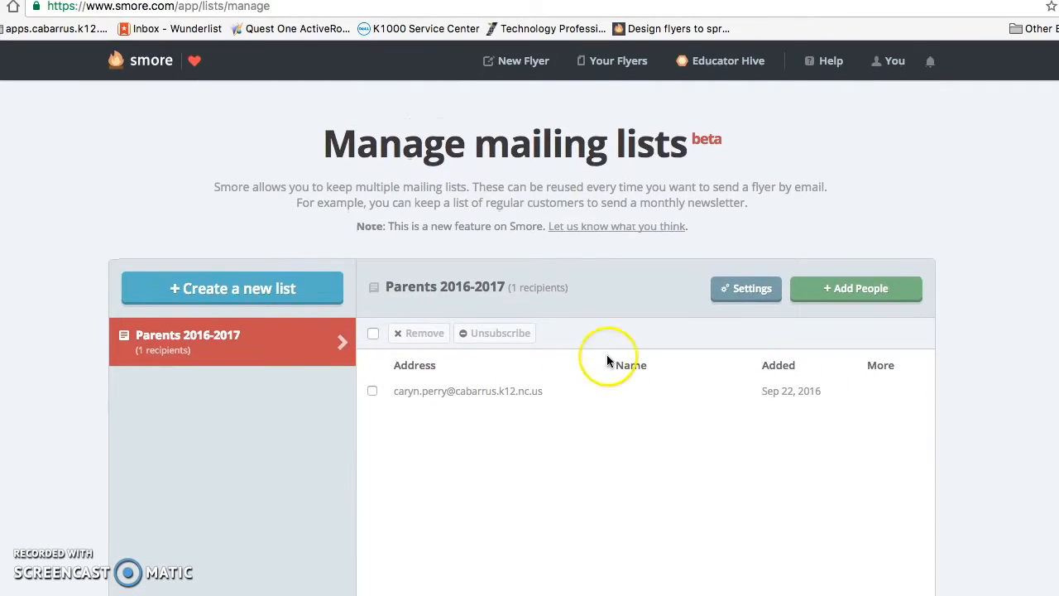
- Reopen the Newsletter flyer in the editor from Your Flyers
click(600, 61)
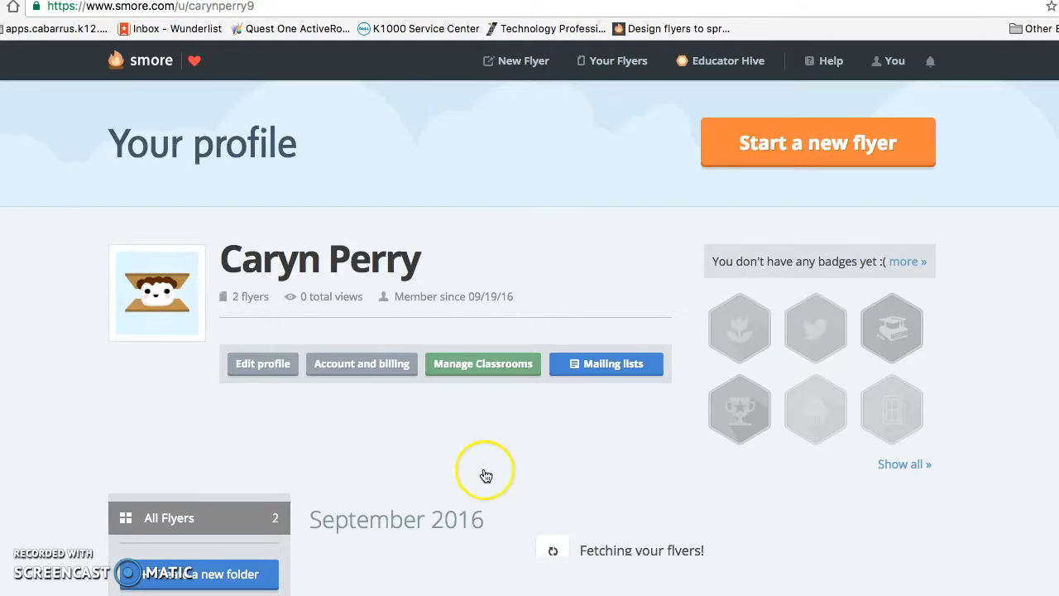
scroll(485, 407, down, 3)
scroll(486, 476, down, 2)
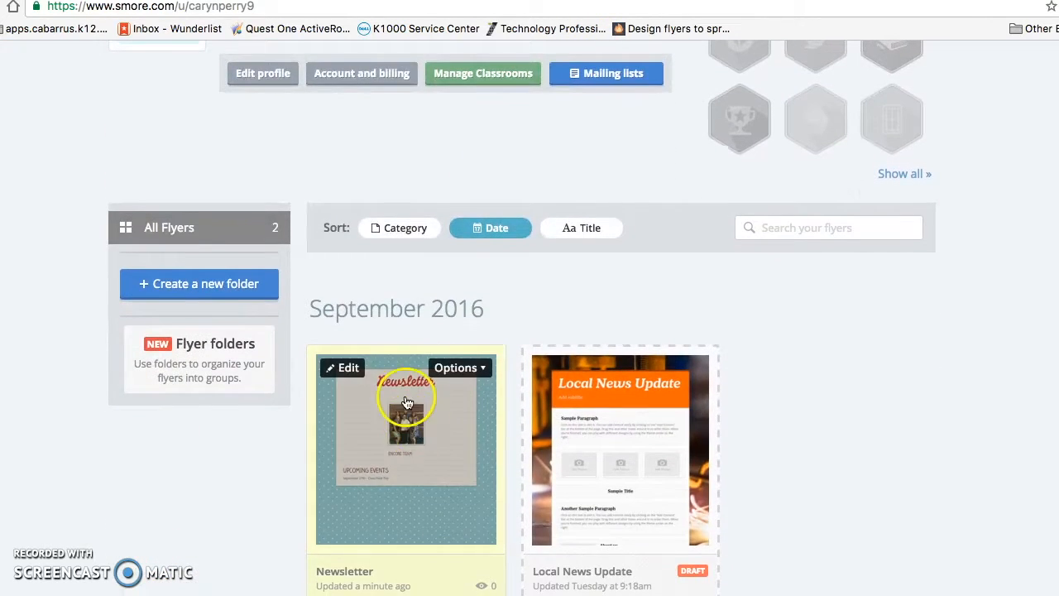
click(466, 369)
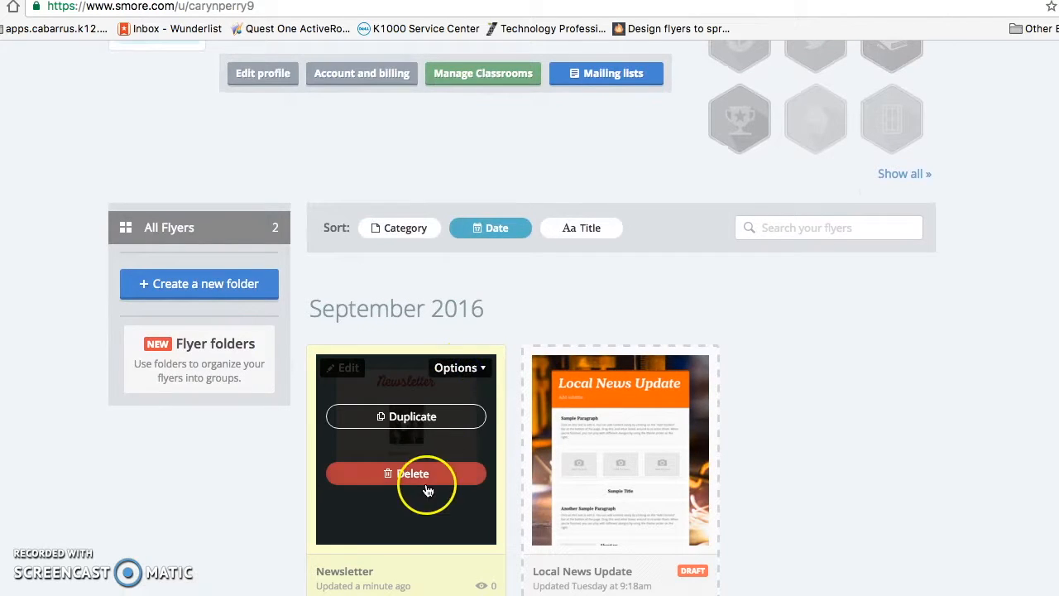
click(347, 366)
click(347, 369)
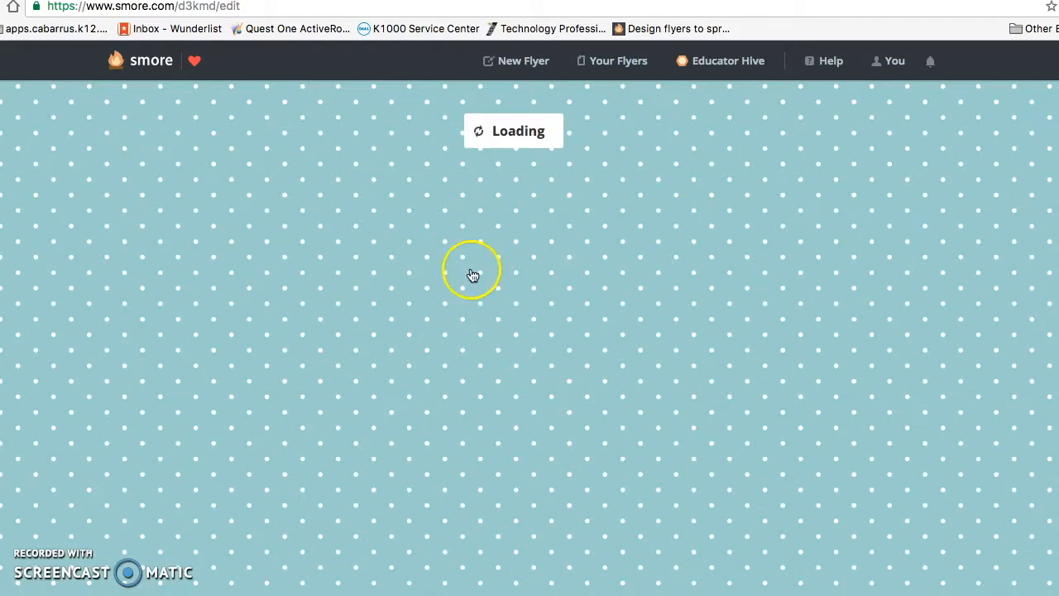
- Publish the flyer's latest changes with Update page
scroll(836, 330, down, 1)
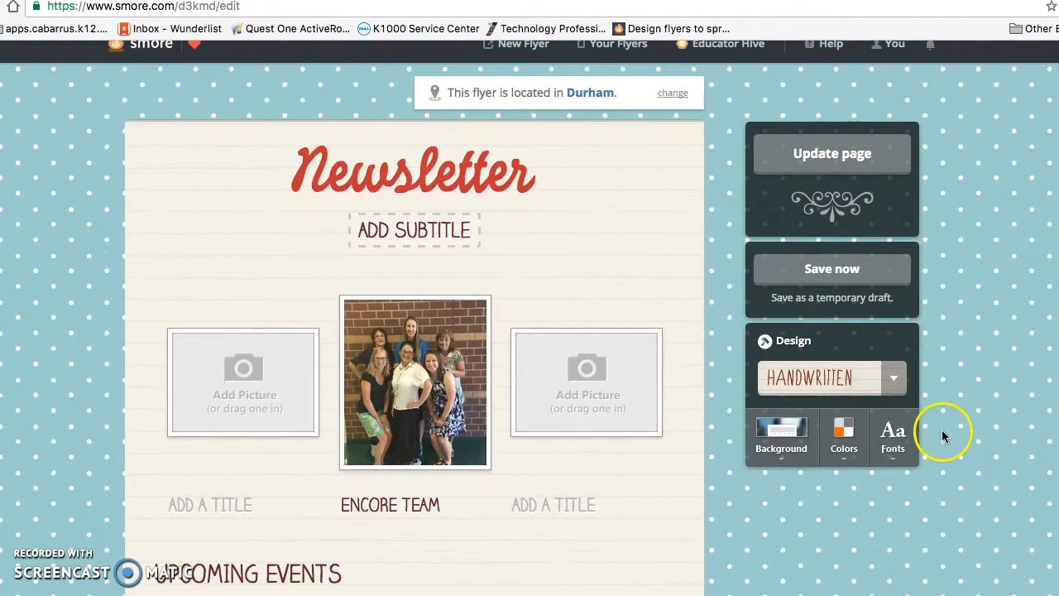
scroll(837, 154, up, 1)
click(837, 157)
- Open the Share with email dialog with Send a newsletter
click(453, 159)
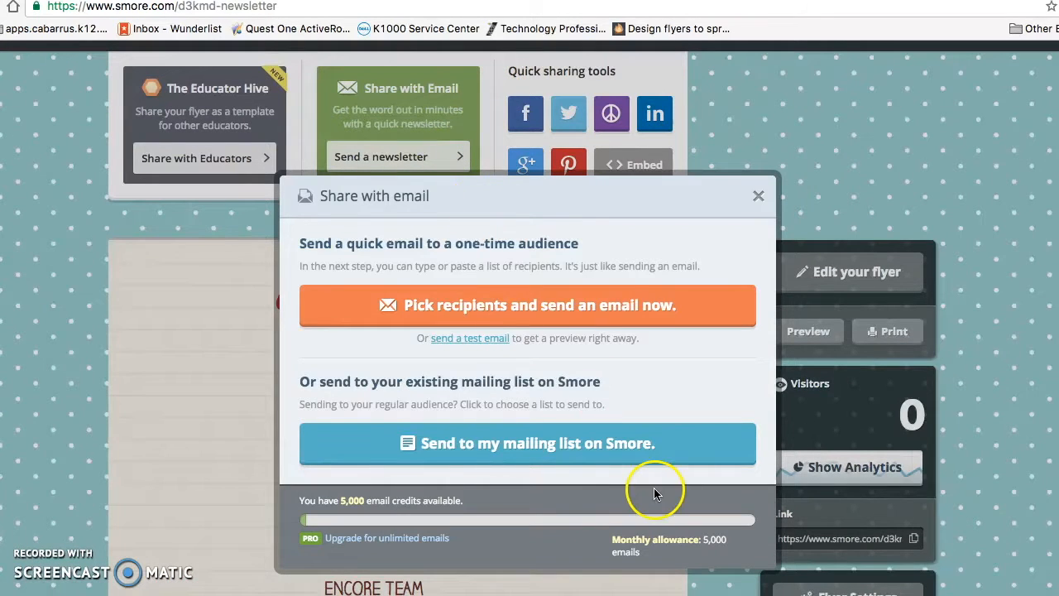